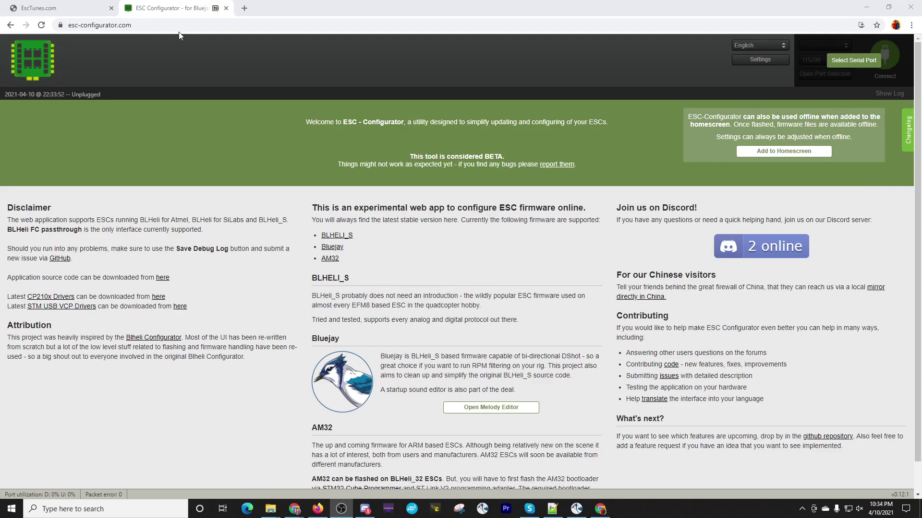
{"action": "left_click_drag", "start_coordinate": [139, 27], "coordinate": [61, 31]}
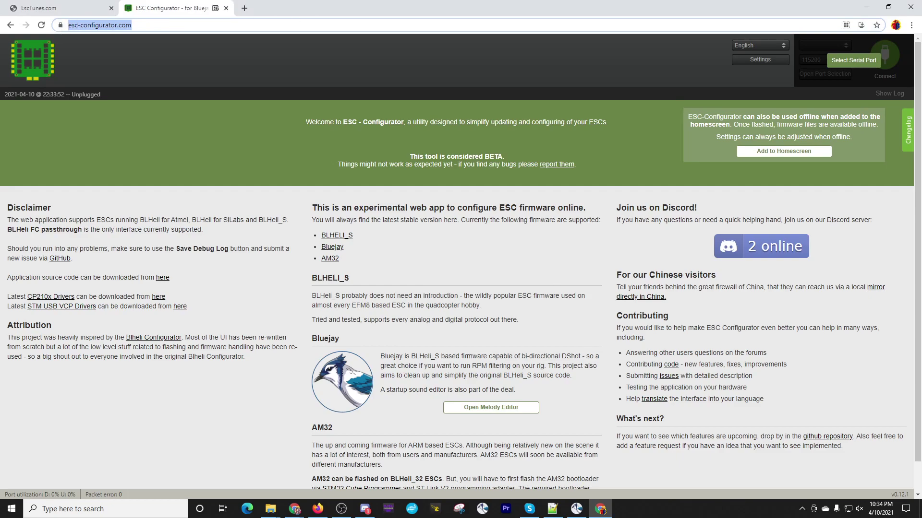
{"action": "left_click", "coordinate": [578, 513]}
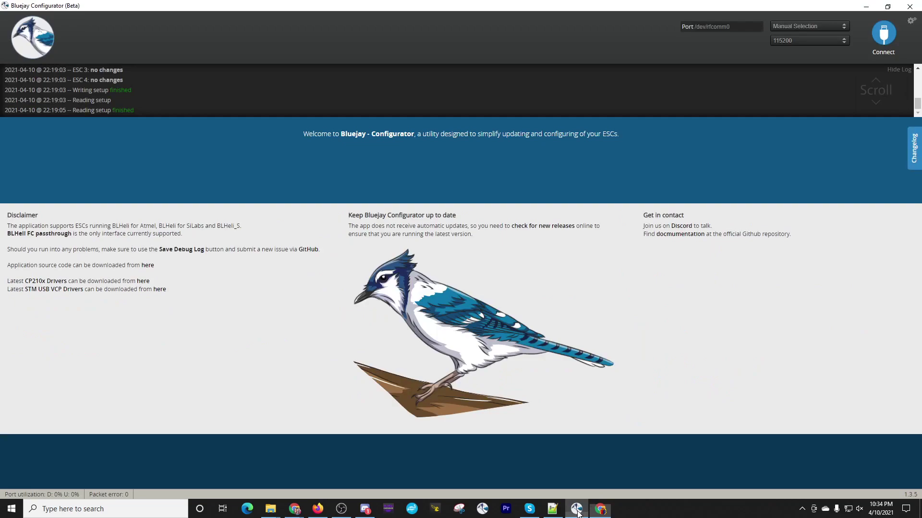
{"action": "left_click", "coordinate": [867, 8]}
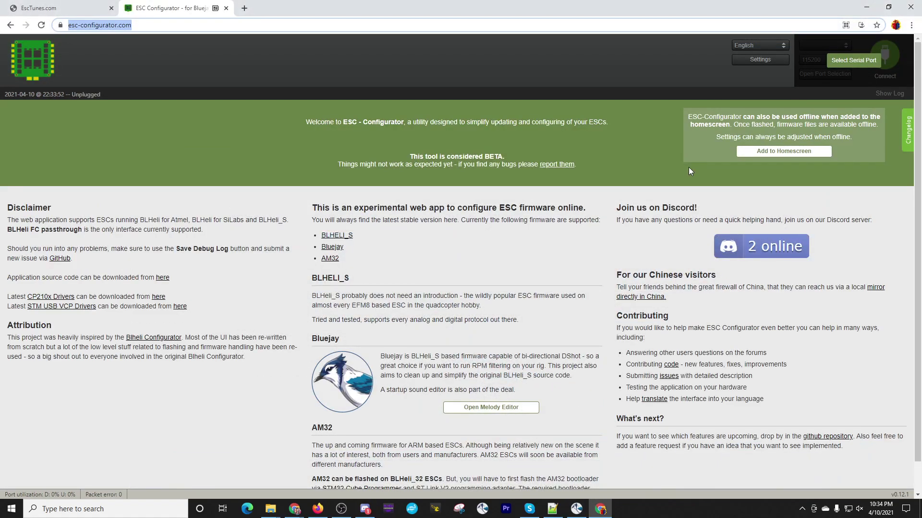
- Connect ESC Configurator to the flight controller through STMicroelectronics Virtual COM Port (COM7)
{"action": "left_click", "coordinate": [857, 63]}
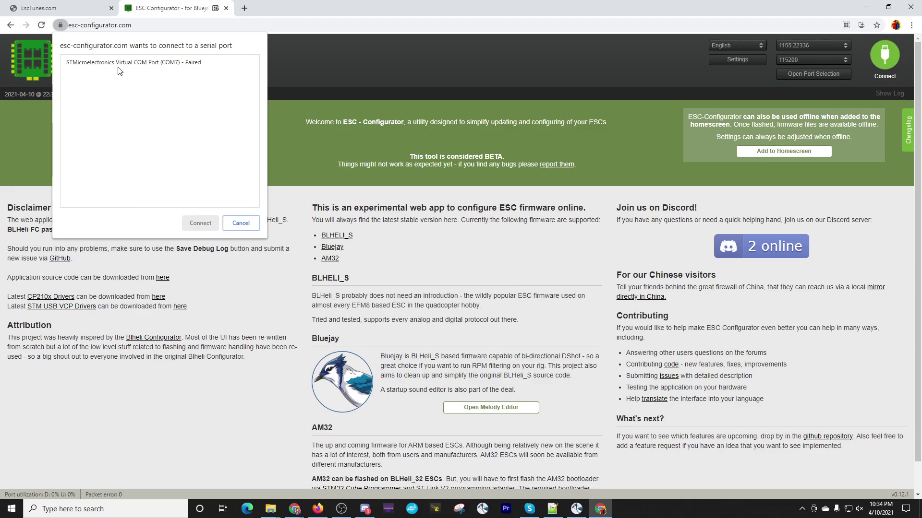
{"action": "left_click", "coordinate": [121, 69]}
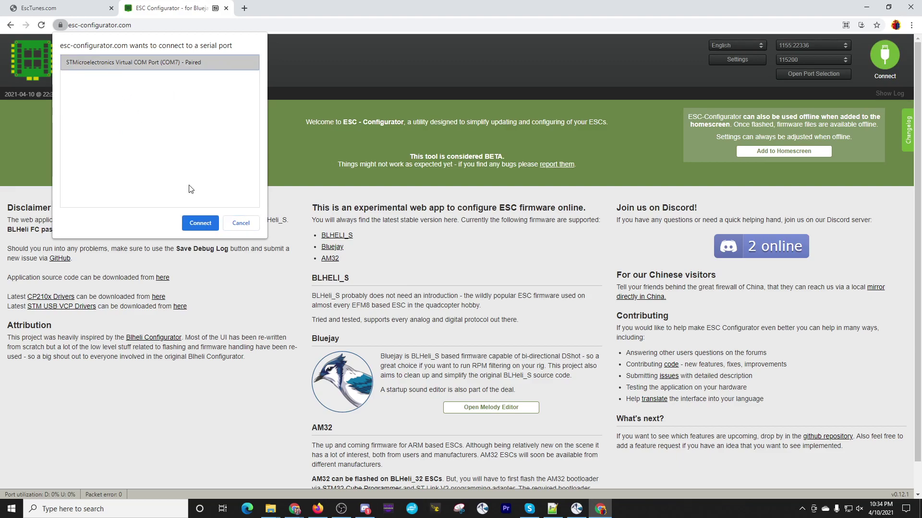
{"action": "left_click", "coordinate": [200, 226]}
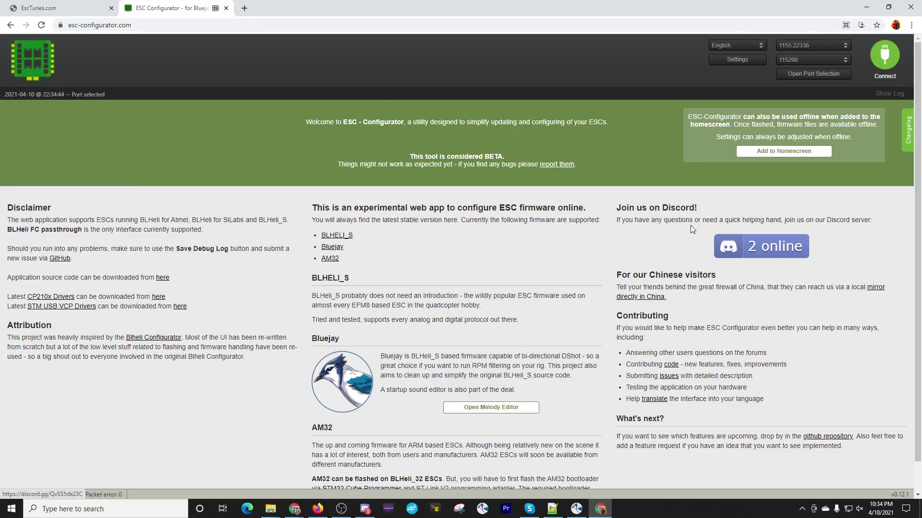
{"action": "left_click", "coordinate": [879, 64]}
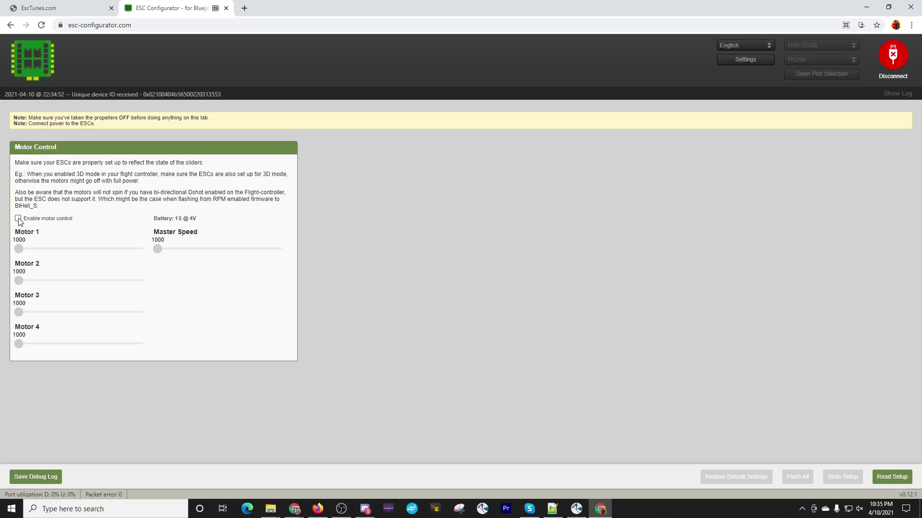
- Enable motor control, spin all motors via Master Speed, then Motor 1 alone, and disable control
{"action": "left_click", "coordinate": [18, 219]}
{"action": "left_click_drag", "start_coordinate": [158, 249], "coordinate": [123, 257]}
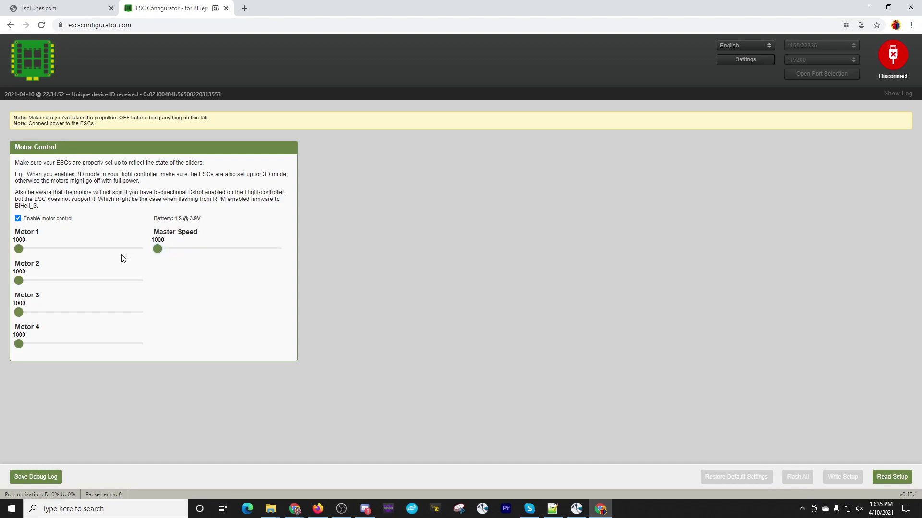
{"action": "left_click", "coordinate": [22, 249]}
{"action": "left_click_drag", "start_coordinate": [21, 249], "coordinate": [1, 254]}
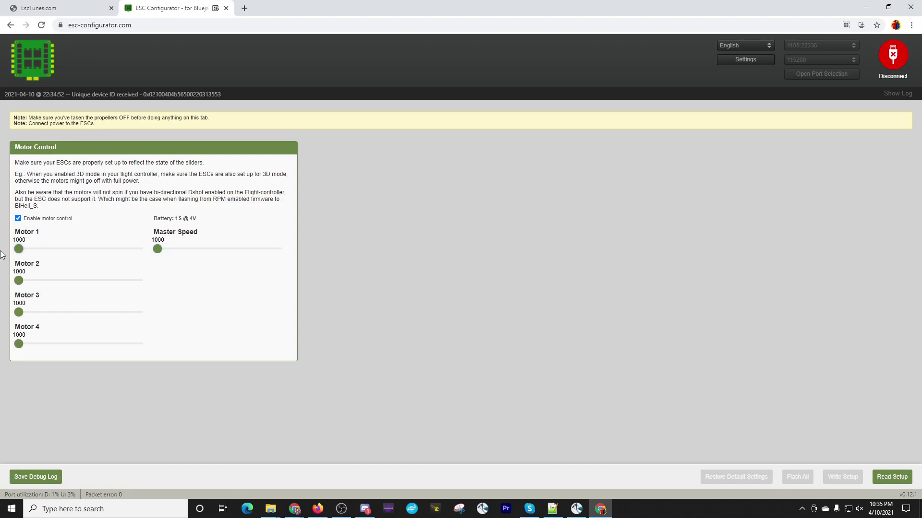
{"action": "left_click", "coordinate": [18, 219]}
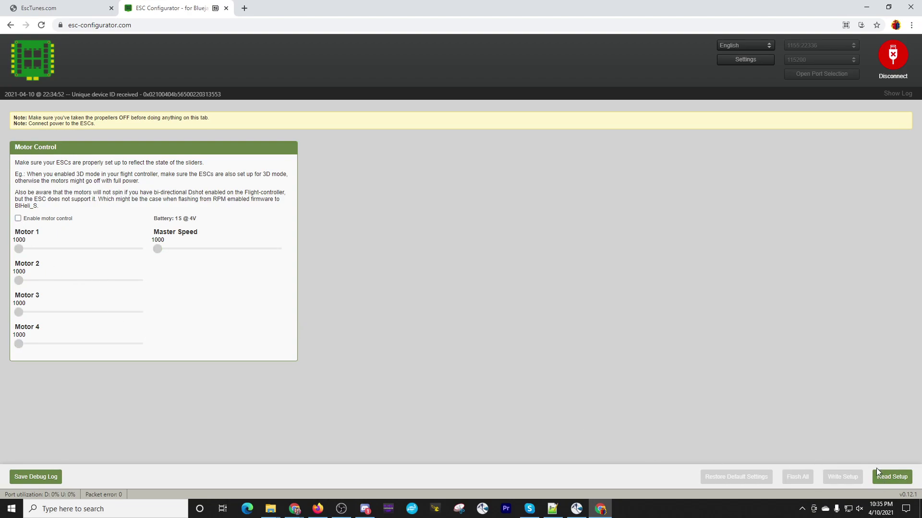
- Read the ESC settings and check ESC 1's Bluejay firmware version
{"action": "left_click", "coordinate": [888, 480]}
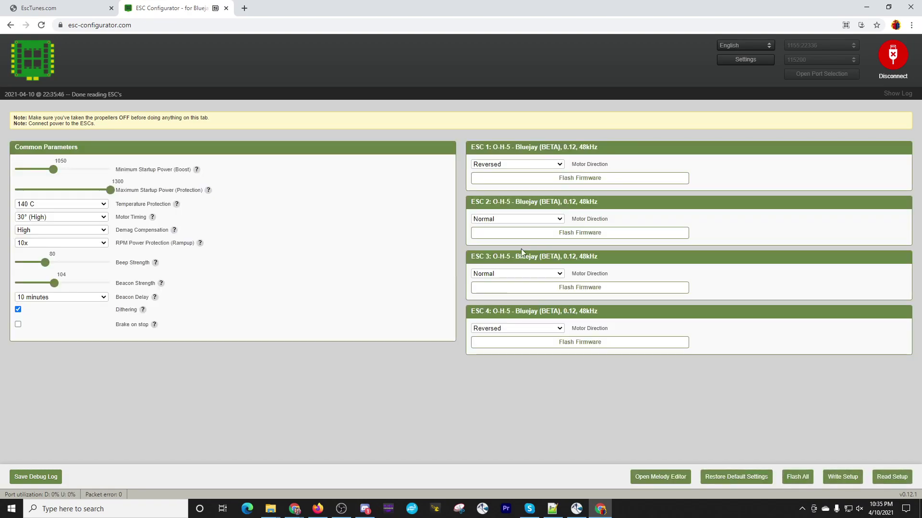
{"action": "mouse_move", "coordinate": [576, 147]}
{"action": "left_mouse_down"}
{"action": "mouse_move", "coordinate": [568, 147]}
{"action": "mouse_move", "coordinate": [584, 147]}
{"action": "left_mouse_up"}
{"action": "left_click", "coordinate": [585, 146]}
- Start Flash All and select Bluejay, ESC O-H-5, version 0.12-test2 and PWM frequency 48
{"action": "left_click", "coordinate": [798, 477]}
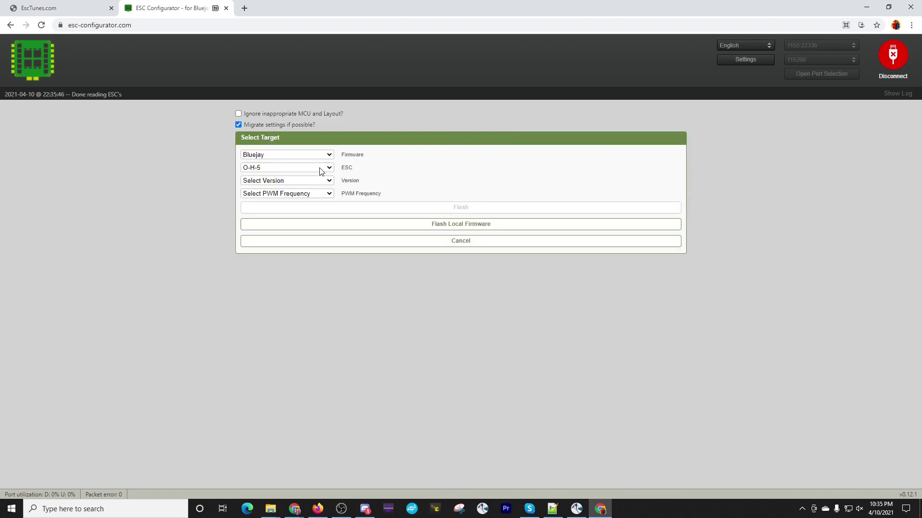
{"action": "left_click", "coordinate": [329, 155]}
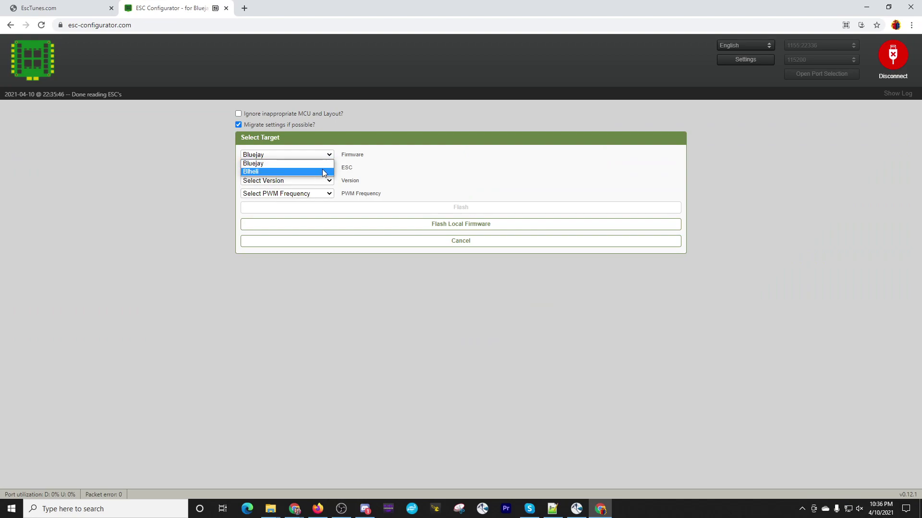
{"action": "left_click", "coordinate": [370, 167]}
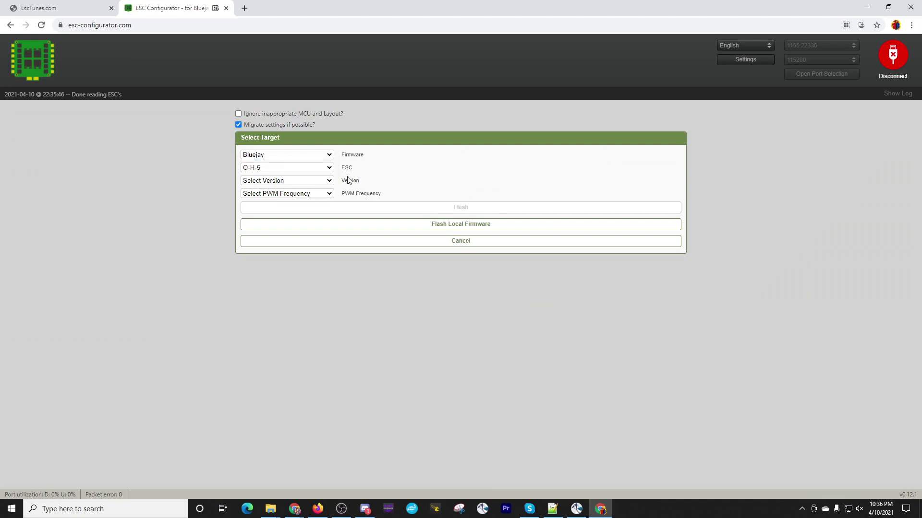
{"action": "left_click", "coordinate": [322, 168]}
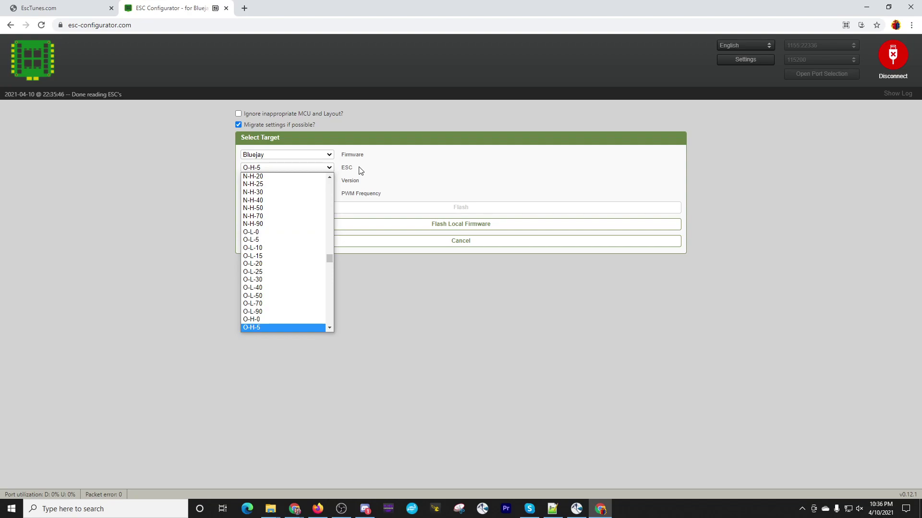
{"action": "left_click", "coordinate": [384, 170]}
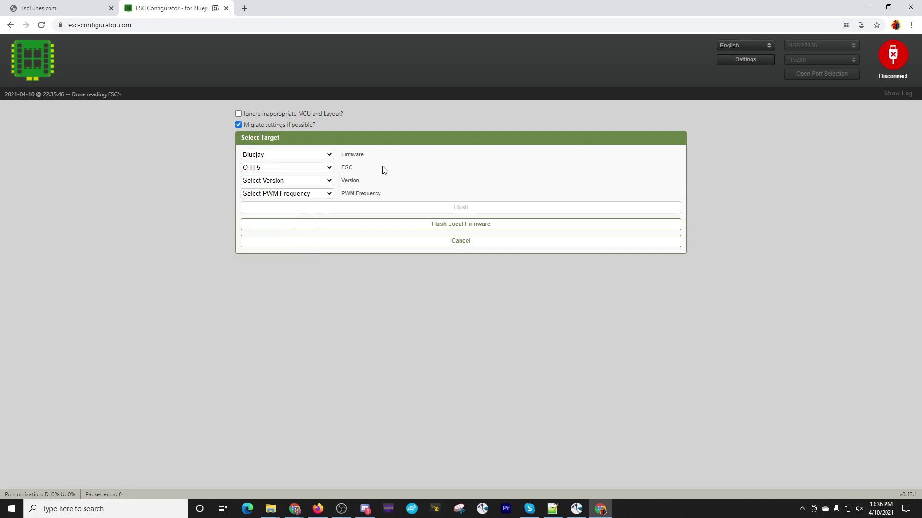
{"action": "left_click", "coordinate": [330, 182]}
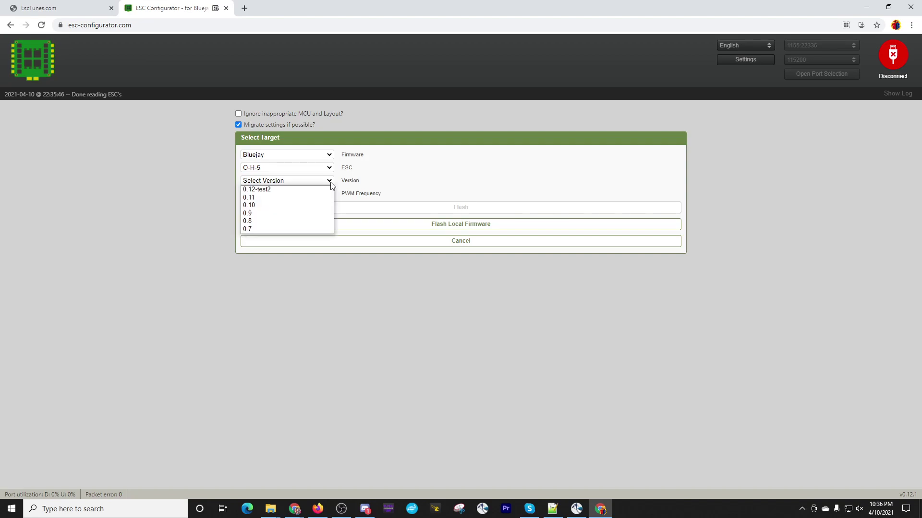
{"action": "left_click", "coordinate": [307, 191]}
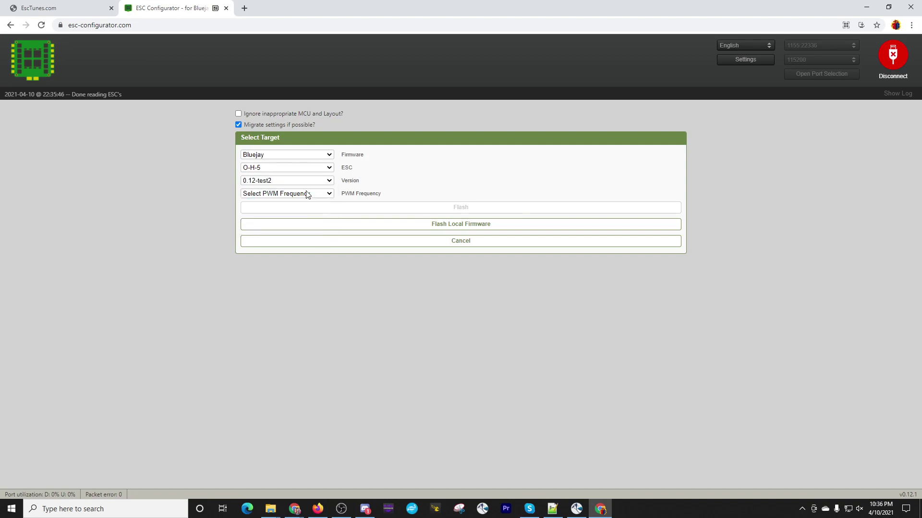
{"action": "left_click", "coordinate": [331, 197]}
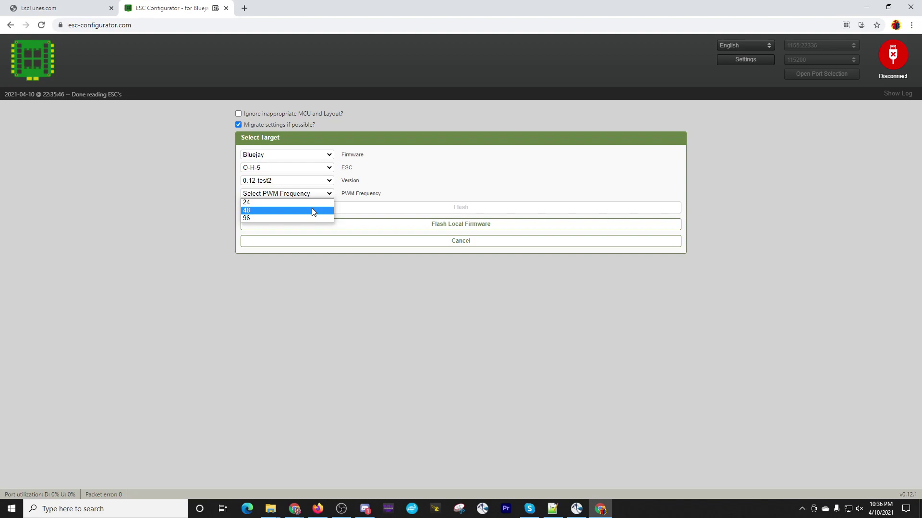
{"action": "left_click", "coordinate": [313, 212]}
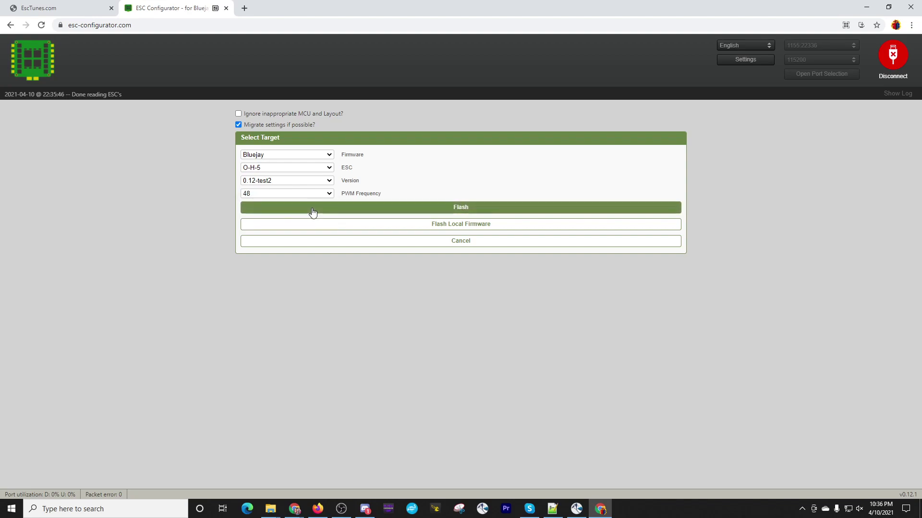
- Flash Bluejay 0.12 at 48kHz onto all four ESCs
{"action": "left_click", "coordinate": [467, 211]}
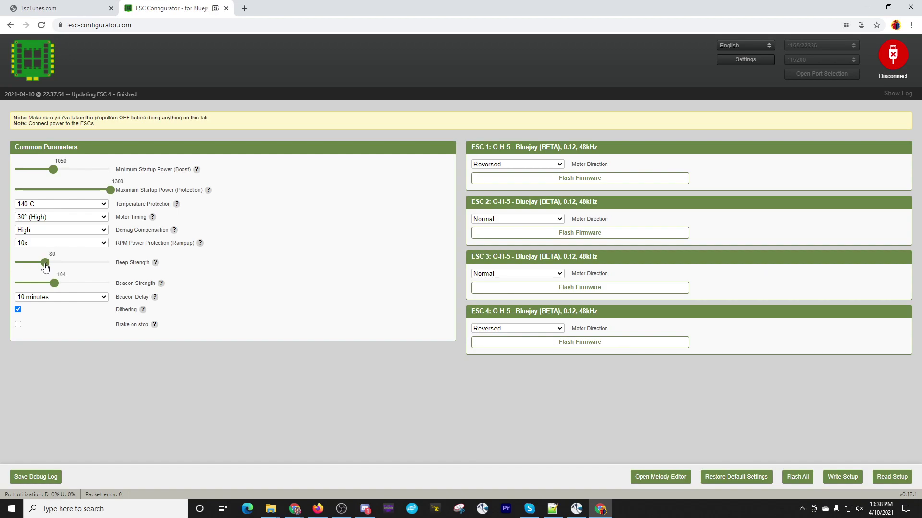
- Set Beep Strength to 106 and open the Melody Editor
{"action": "left_click_drag", "start_coordinate": [46, 264], "coordinate": [54, 267]}
{"action": "left_click", "coordinate": [661, 477]}
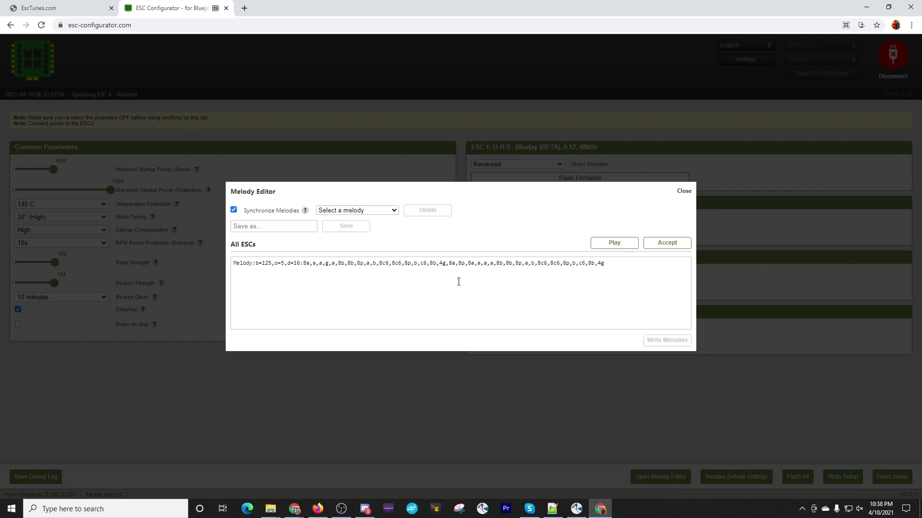
- Visit the EscTunes Intro page, then go back to the Films And Tv F tunes list
{"action": "left_click", "coordinate": [73, 14]}
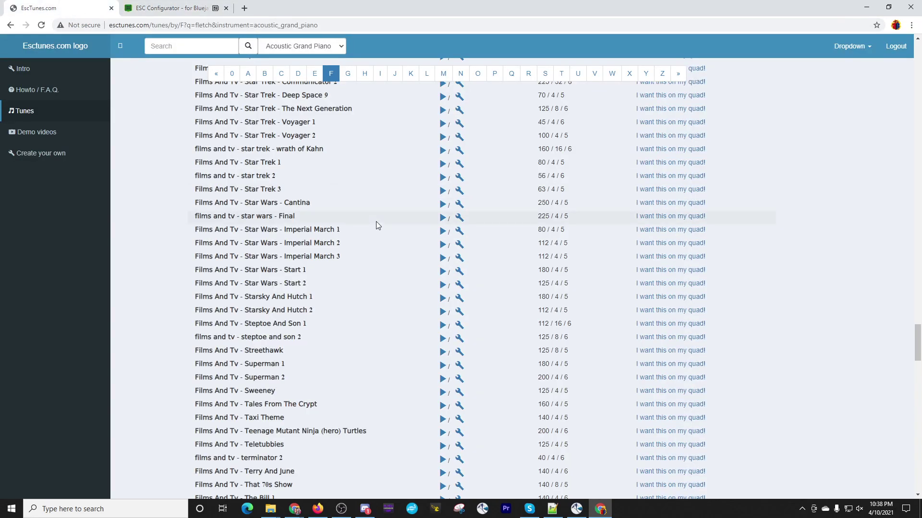
{"action": "left_click", "coordinate": [41, 68]}
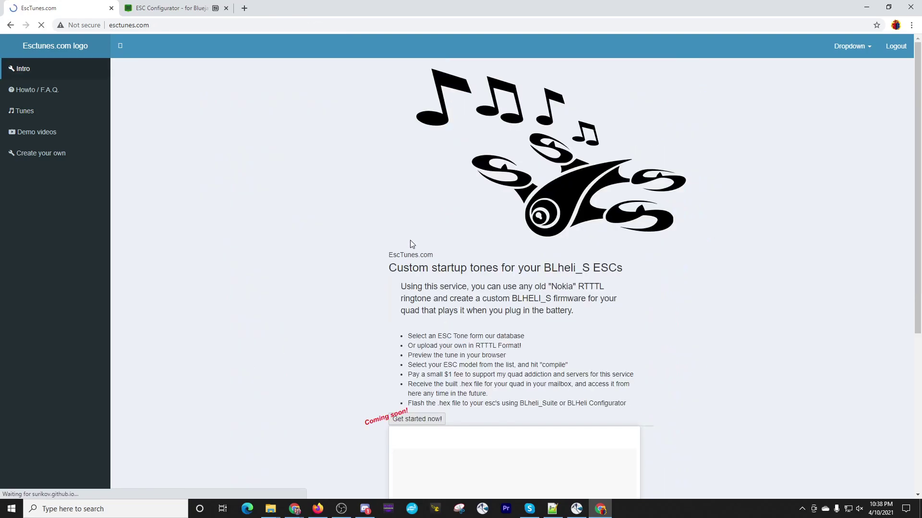
{"action": "scroll", "coordinate": [633, 338], "scroll_direction": "down", "scroll_amount": 3}
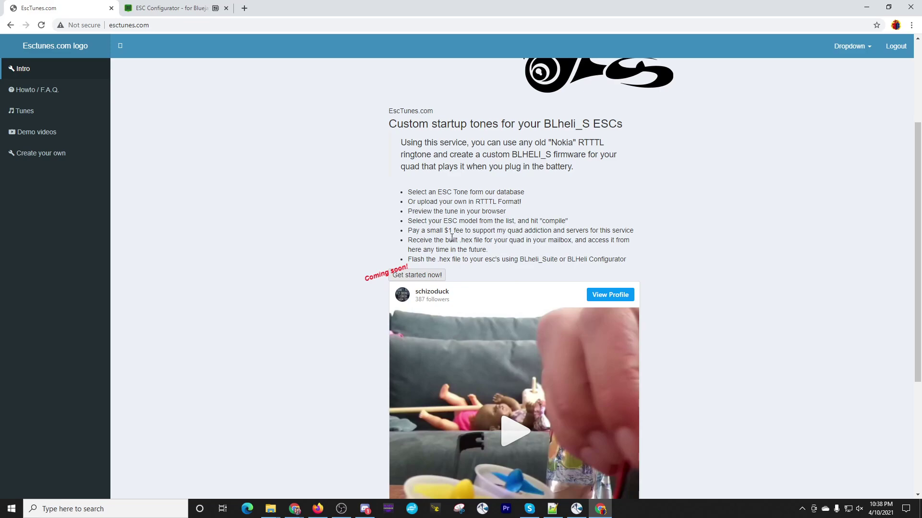
{"action": "left_click_drag", "start_coordinate": [444, 231], "coordinate": [557, 231]}
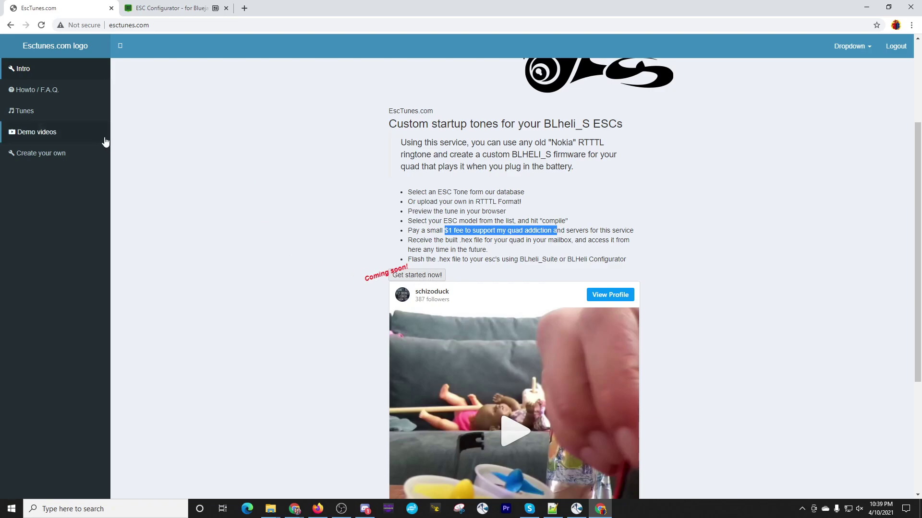
{"action": "left_click", "coordinate": [10, 27]}
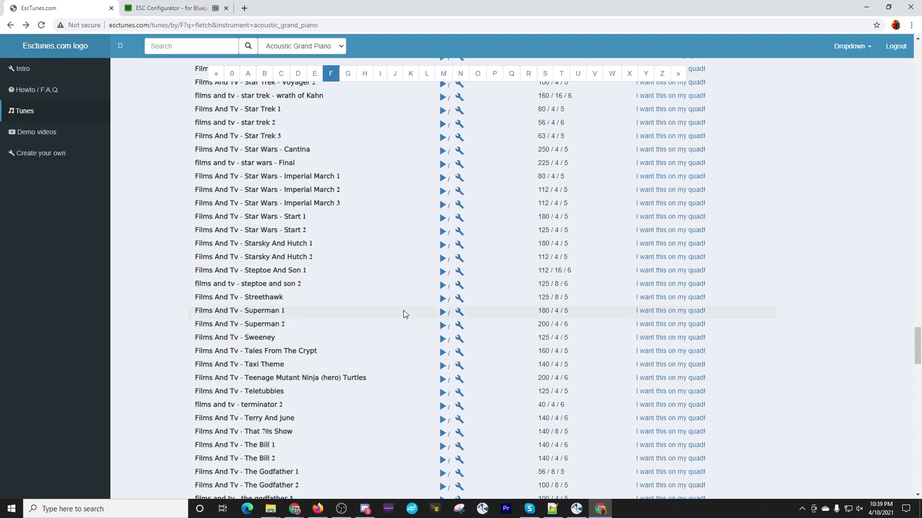
- Preview the Imperial March 1 and 2 tunes, then copy the Imperial March 2 tune string
{"action": "left_click", "coordinate": [443, 178]}
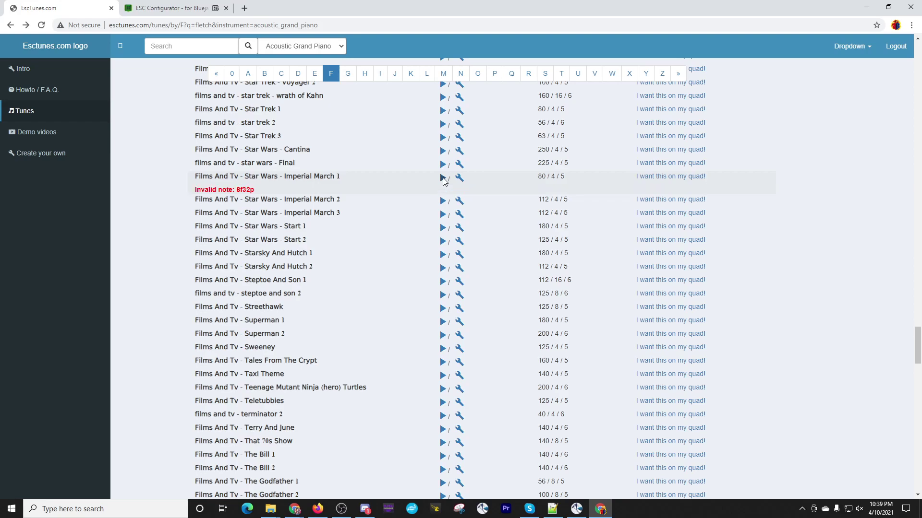
{"action": "left_click", "coordinate": [442, 201]}
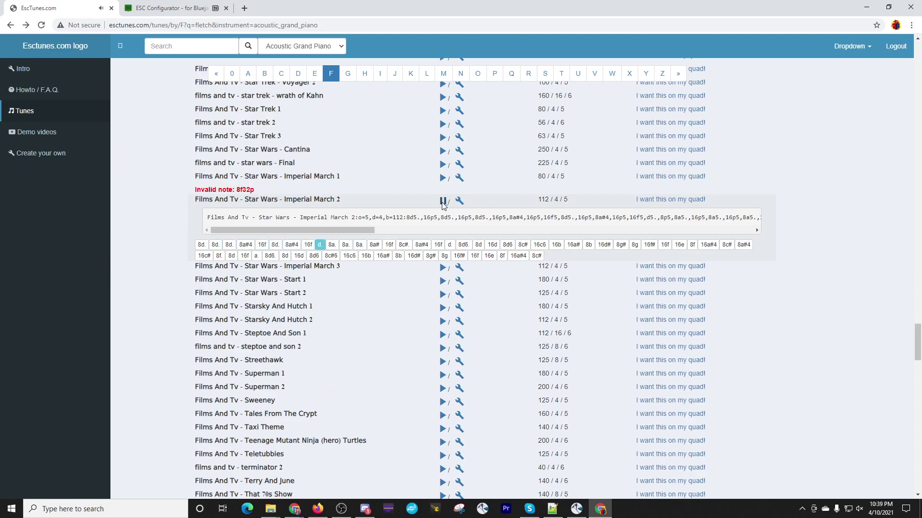
{"action": "left_click", "coordinate": [443, 202]}
{"action": "left_click_drag", "start_coordinate": [358, 218], "coordinate": [737, 226]}
{"action": "right_click", "coordinate": [734, 226]}
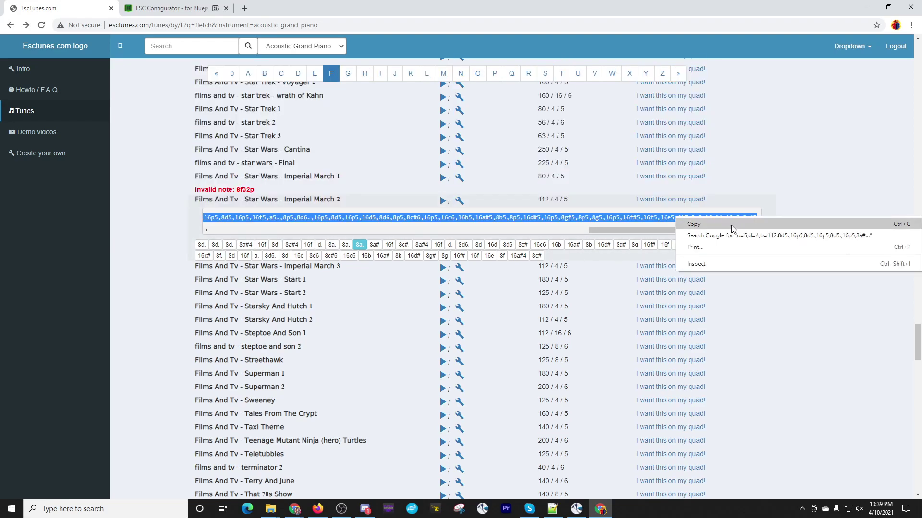
{"action": "left_click", "coordinate": [730, 226]}
{"action": "left_click_drag", "start_coordinate": [683, 228], "coordinate": [298, 232]}
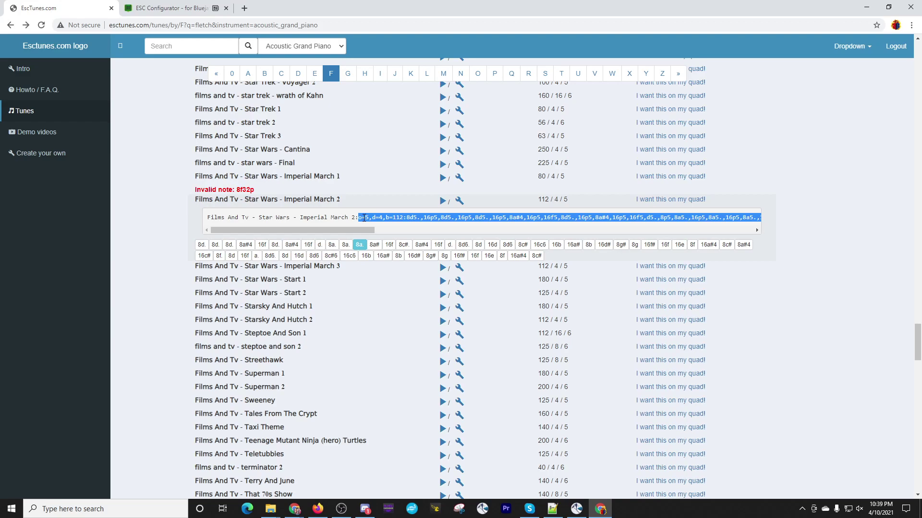
- Paste the Imperial March 2 tune over the existing melody and trim its overly long tail
{"action": "left_click", "coordinate": [192, 13]}
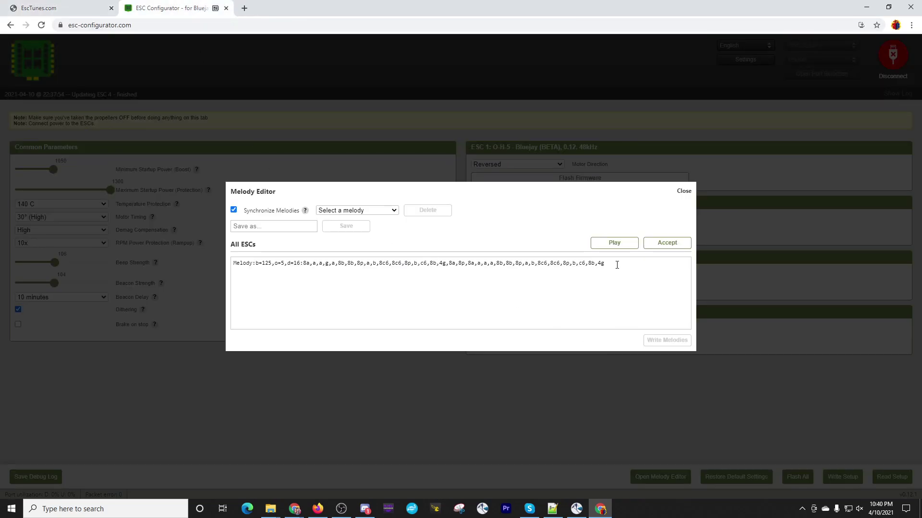
{"action": "left_click_drag", "start_coordinate": [615, 263], "coordinate": [256, 267]}
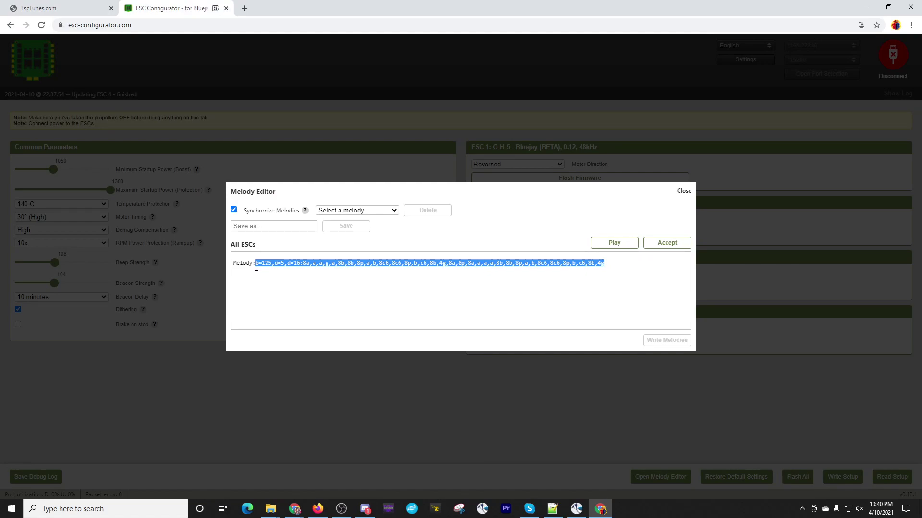
{"action": "type", "text": "o=5,d=4,b=112:8d5.,16p5,8d5.,16p5,8d5.,16p5,8a#4,16p5,16f5,8d5.,16p5,8a#4,16p5,16f5,d5.,8p5,8a5.,16p5,8a5.,16p5,8a5.,16p5,8a#5,16p5,16f5,8c#5.,16p5,8a#4,16p5,16f5,d5.,8p5,8d6.,16p5,8d5,16p5,16d5,8d6,8p5,8c#5,16p5,16c6,16b5,16a#5,8b5,8p5,16d#5,16p5,8g#5,8p5,8g5,16p5,16f#5,16f5,16e5,8f5,8p5,16a#4,16p5,8c#5,8p5,8a#4,16p5,16c#5,8f5.,16p5,8d5,16p5,16f5,a5.,8p5,8d6.,16p5,8d5,16p5,16d5,8d6,8p5,8c#6,16p5,16c6,16b5,16a#5,8b5,8p5,16d#5,16p5,8g#5,8p5,8g5,16p5,16f#5,16f5,16e5,8f5,8p5,16a#4,16p5,8c#5"}
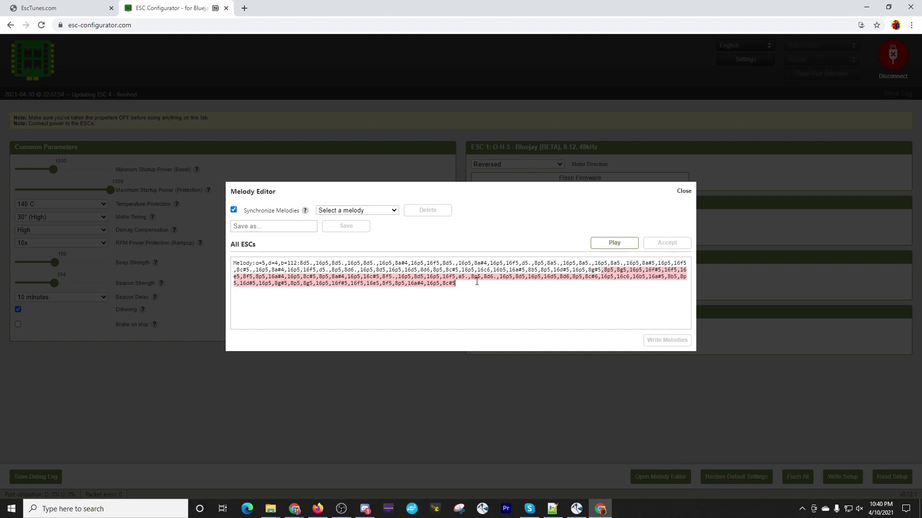
{"action": "left_click_drag", "start_coordinate": [476, 282], "coordinate": [602, 271]}
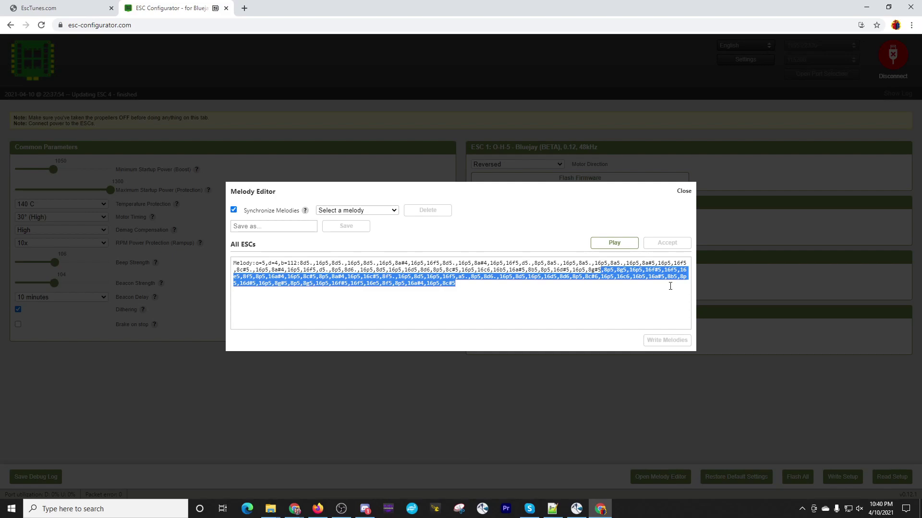
{"action": "key", "text": "BackSpace"}
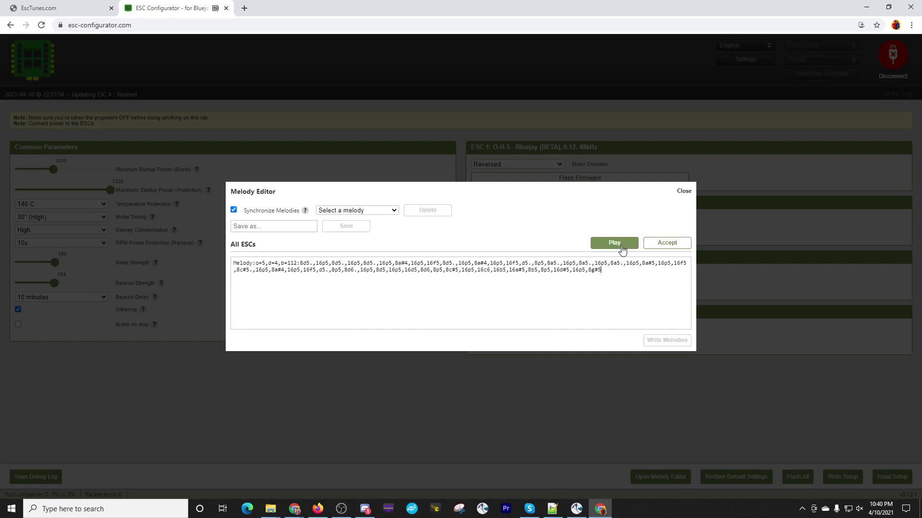
- Preview the shortened melody, accept it for all ESCs and write it to them
{"action": "left_click", "coordinate": [621, 248]}
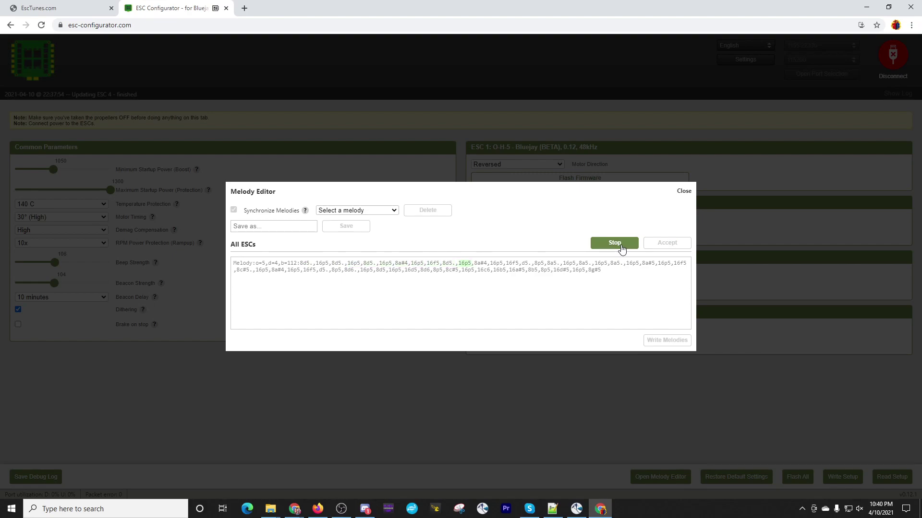
{"action": "left_click", "coordinate": [614, 243]}
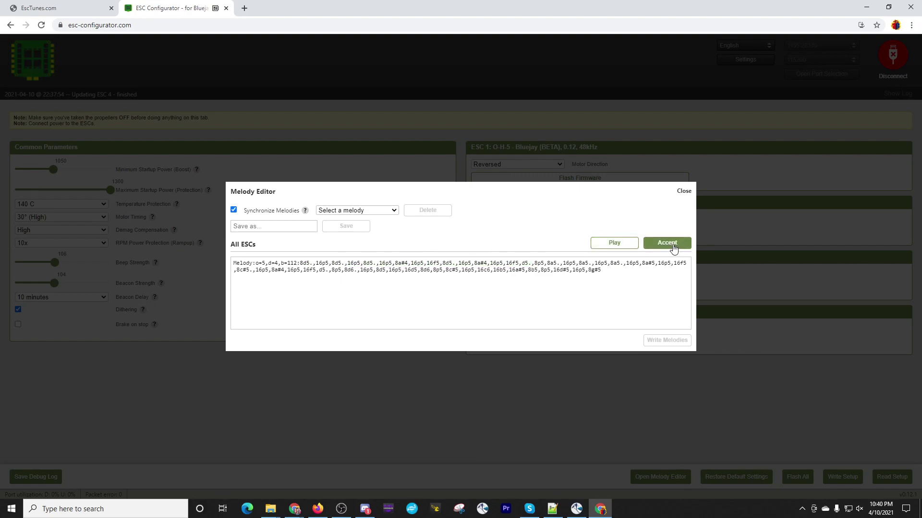
{"action": "left_click", "coordinate": [674, 247]}
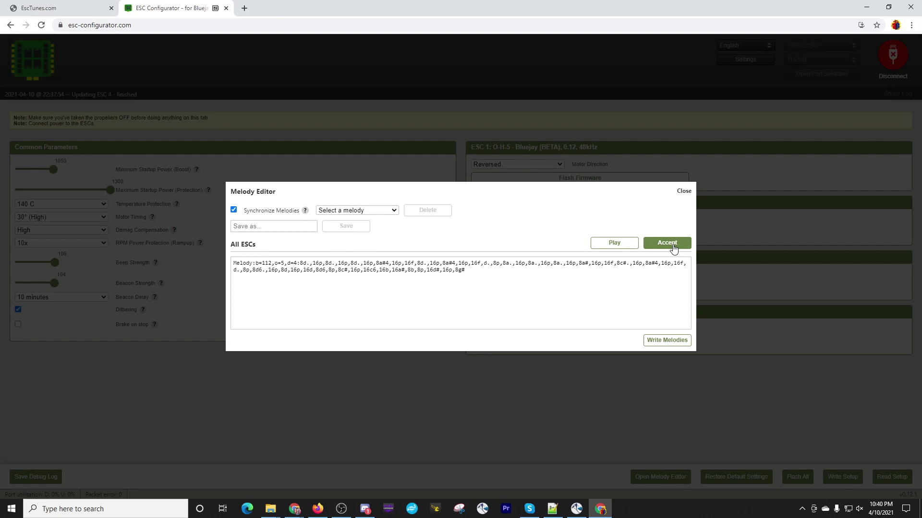
{"action": "left_click", "coordinate": [665, 341]}
- Close the Melody Editor and disconnect from the ESCs
{"action": "left_click", "coordinate": [684, 192]}
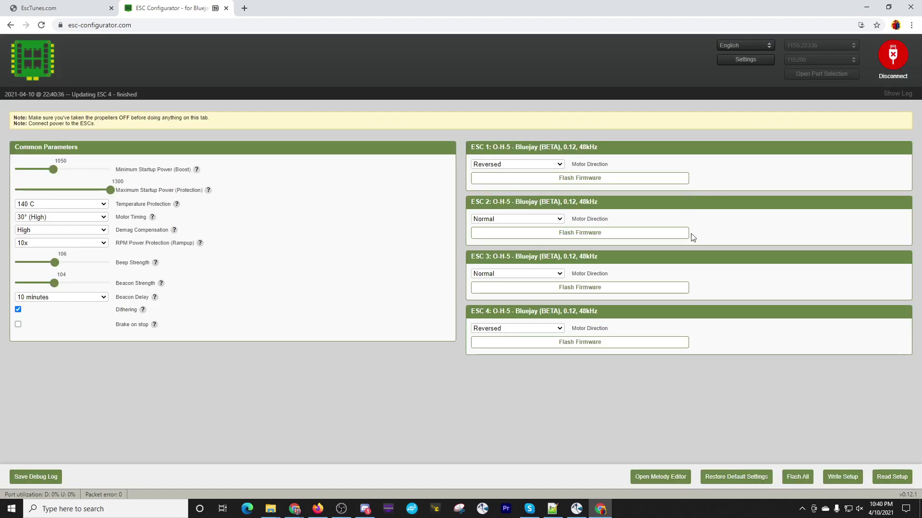
{"action": "left_click", "coordinate": [903, 57]}
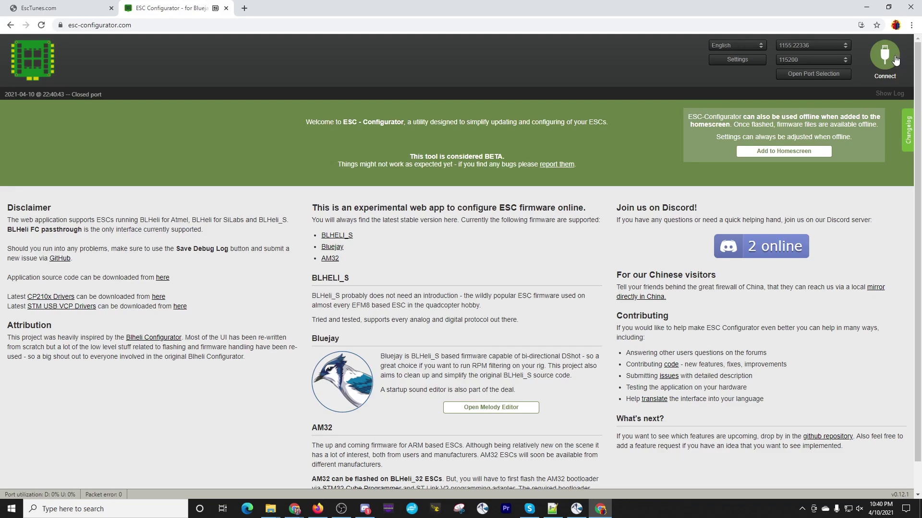
- Reconnect to all four ESCs, read their setup, and view the stored Imperial March melody
{"action": "left_click", "coordinate": [894, 59]}
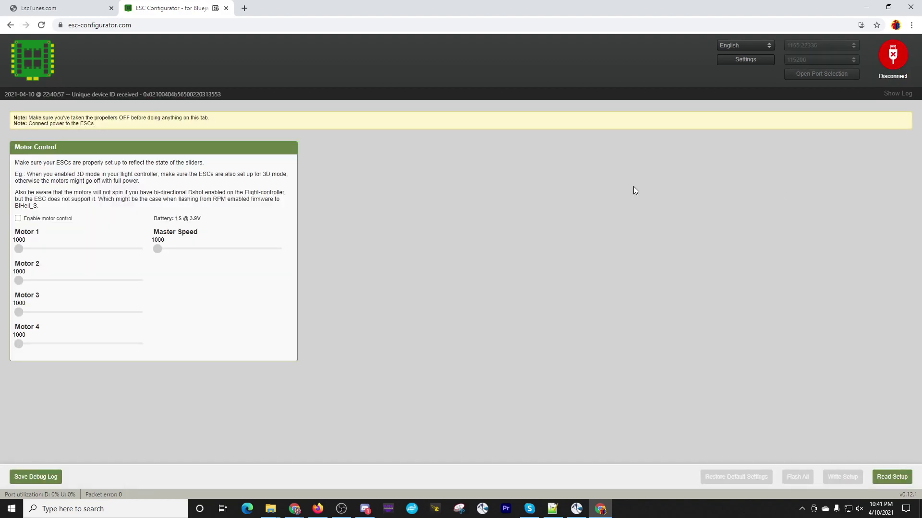
{"action": "left_click", "coordinate": [896, 482]}
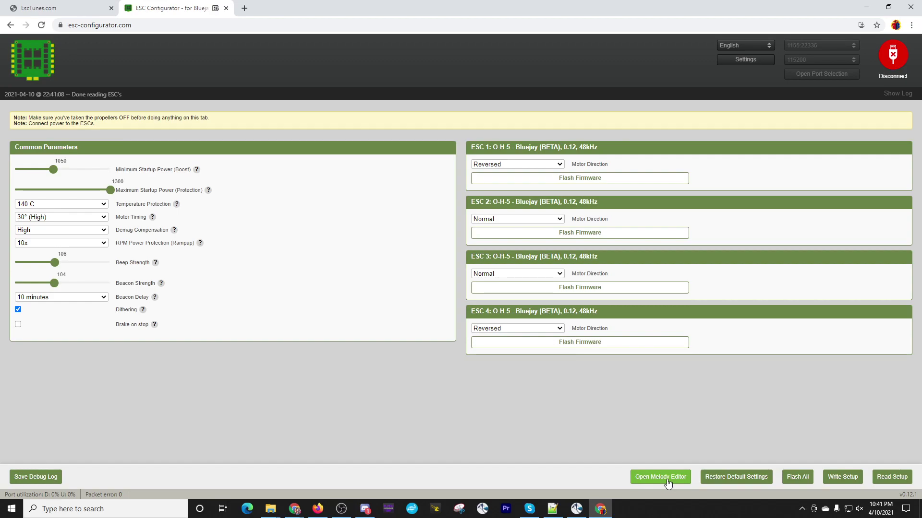
{"action": "left_click", "coordinate": [661, 477]}
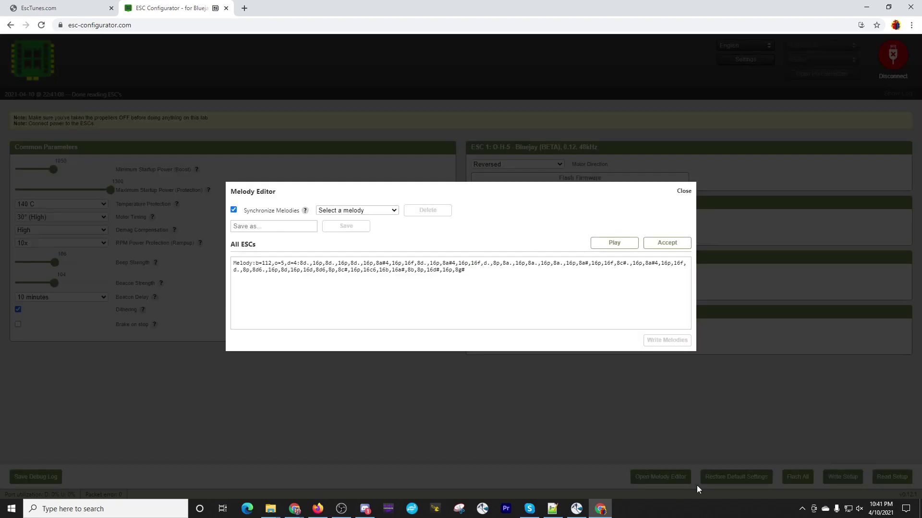
- Play The Matrix tune on EscTunes and copy its tune string
{"action": "left_click", "coordinate": [41, 7]}
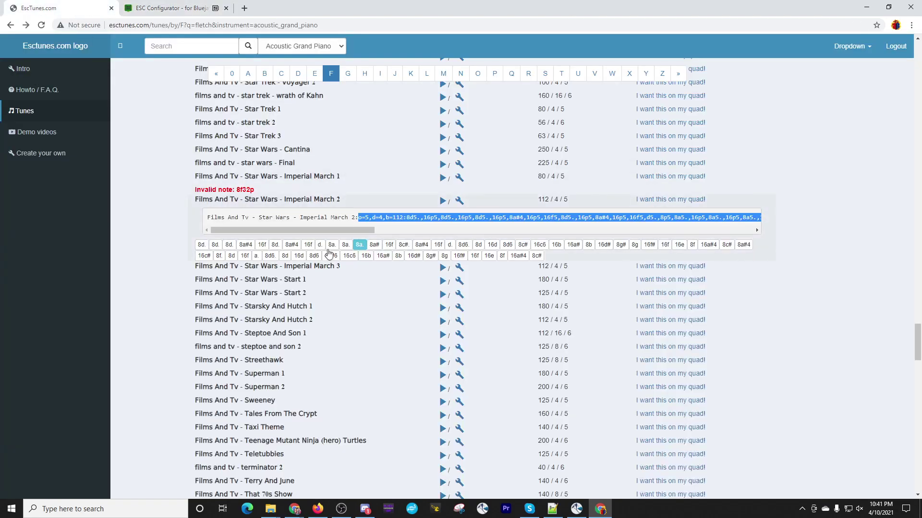
{"action": "scroll", "coordinate": [432, 298], "scroll_direction": "down", "scroll_amount": 9}
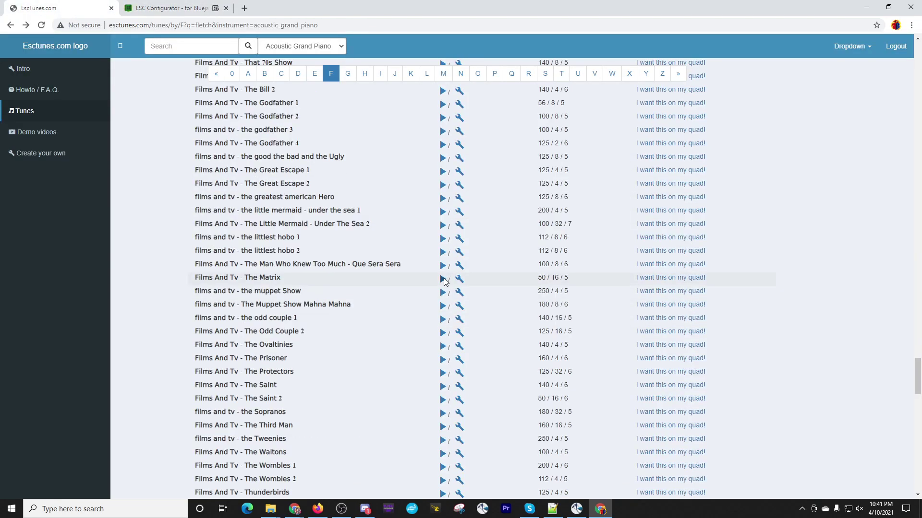
{"action": "left_click", "coordinate": [443, 279]}
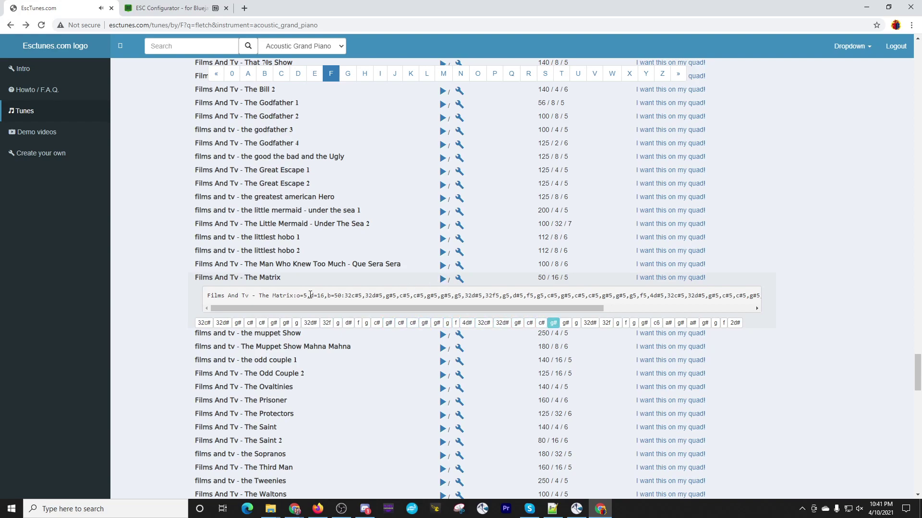
{"action": "left_click_drag", "start_coordinate": [297, 296], "coordinate": [761, 298]}
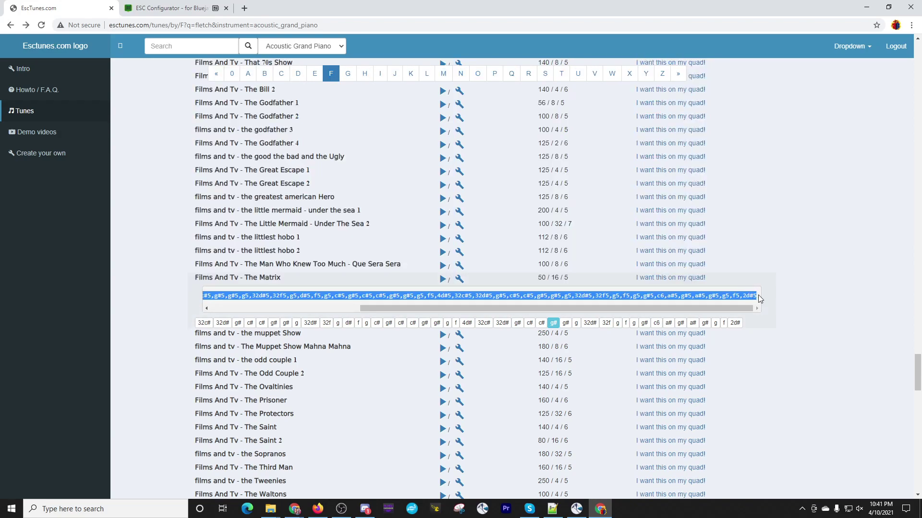
{"action": "right_click", "coordinate": [743, 299]}
{"action": "left_click", "coordinate": [743, 305]}
- Paste The Matrix over Imperial March, accept it, write it to all ESCs, and close the editor
{"action": "left_click", "coordinate": [179, 8]}
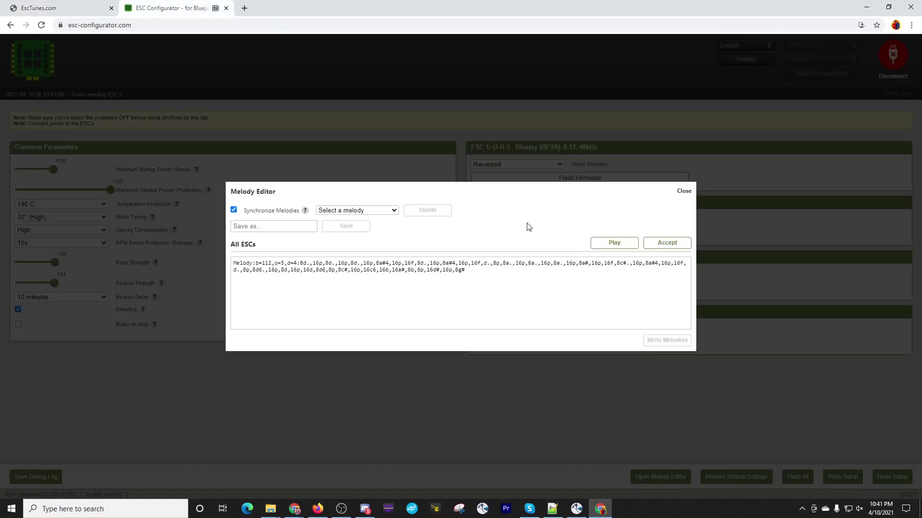
{"action": "left_click_drag", "start_coordinate": [465, 270], "coordinate": [257, 265]}
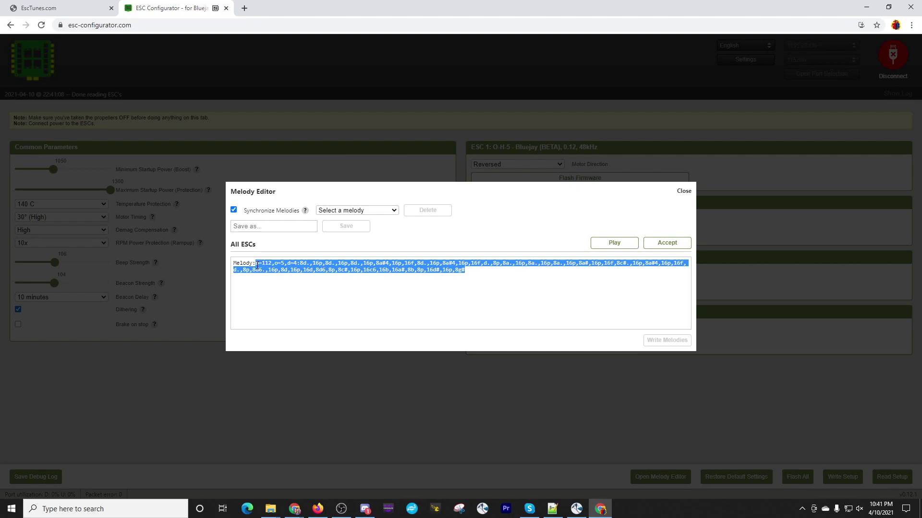
{"action": "key", "text": "ctrl+v"}
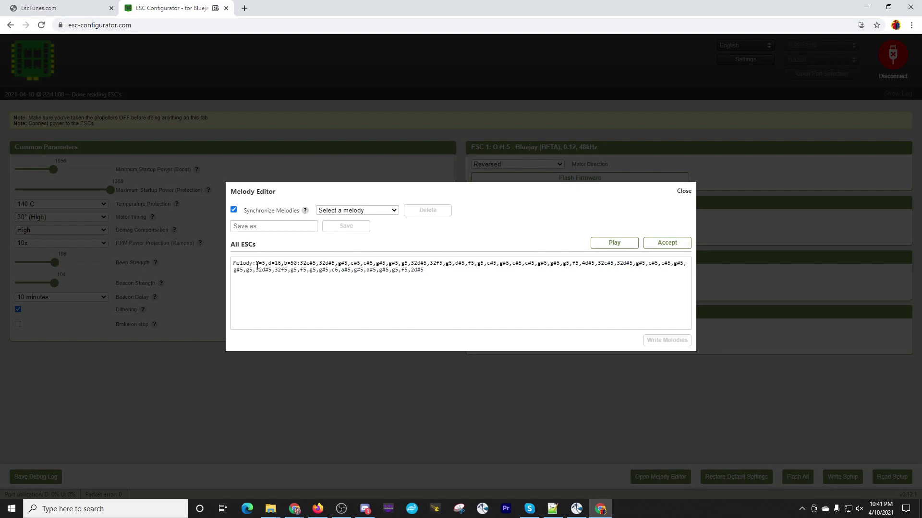
{"action": "left_click", "coordinate": [653, 243]}
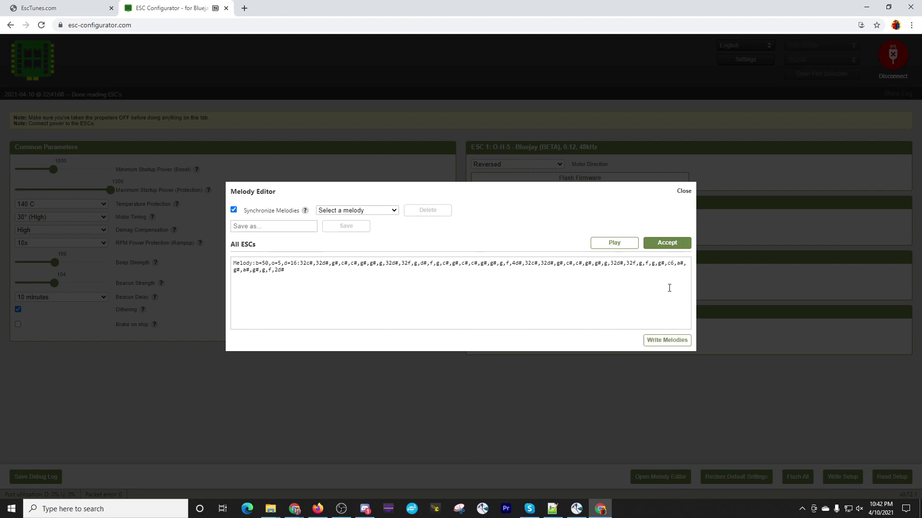
{"action": "left_click", "coordinate": [669, 341]}
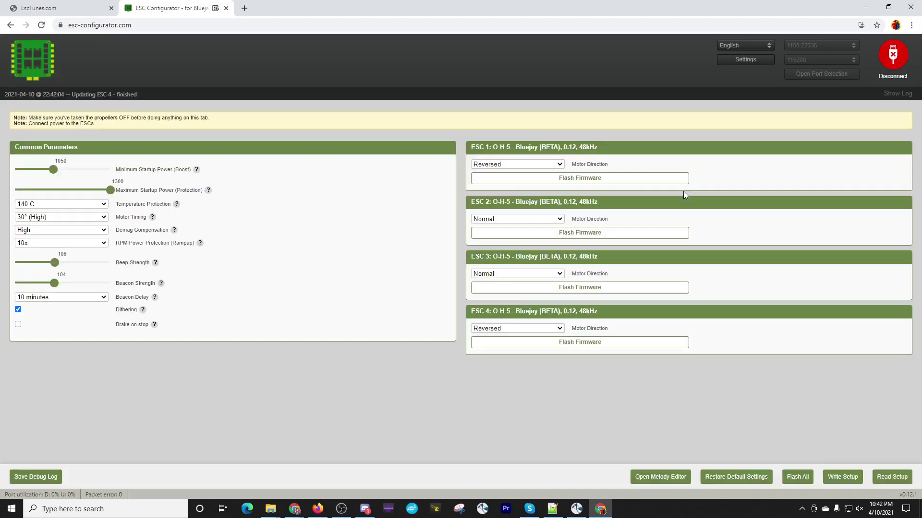
{"action": "left_click", "coordinate": [684, 191]}
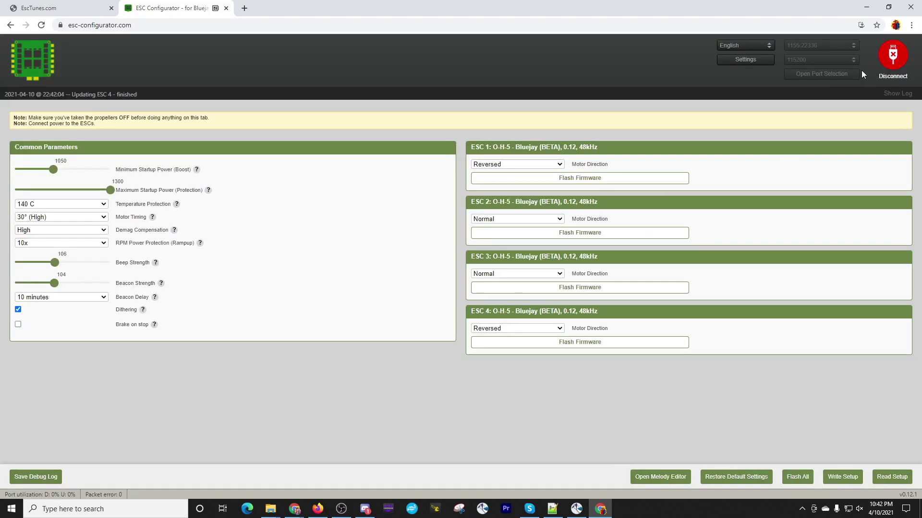
- Disconnect ESC Configurator from the ESCs
{"action": "left_click", "coordinate": [886, 57]}
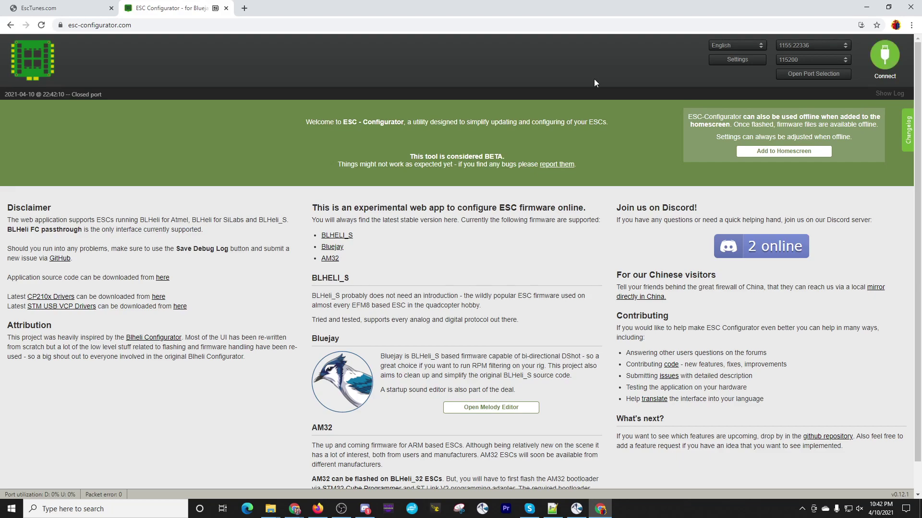
- Bring Bluejay Configurator forward, connect, and read all four ESCs' settings
{"action": "left_click", "coordinate": [576, 509]}
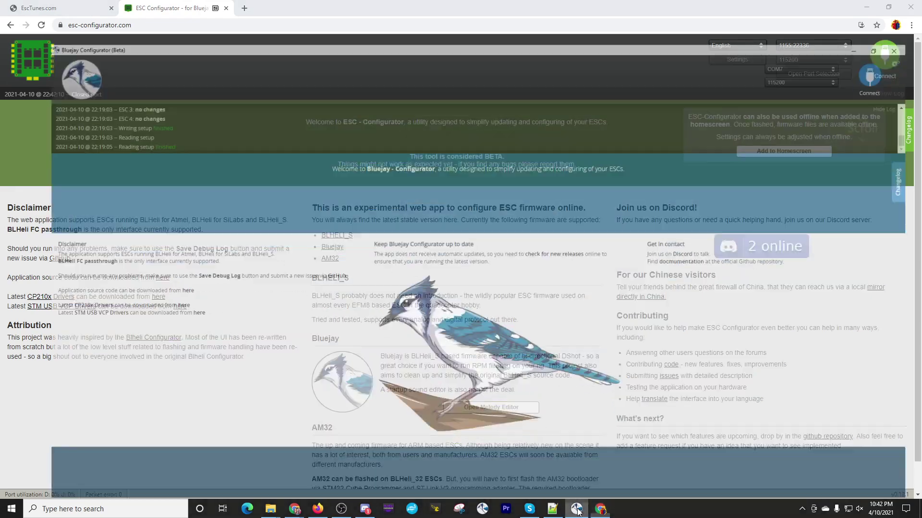
{"action": "left_click", "coordinate": [883, 33]}
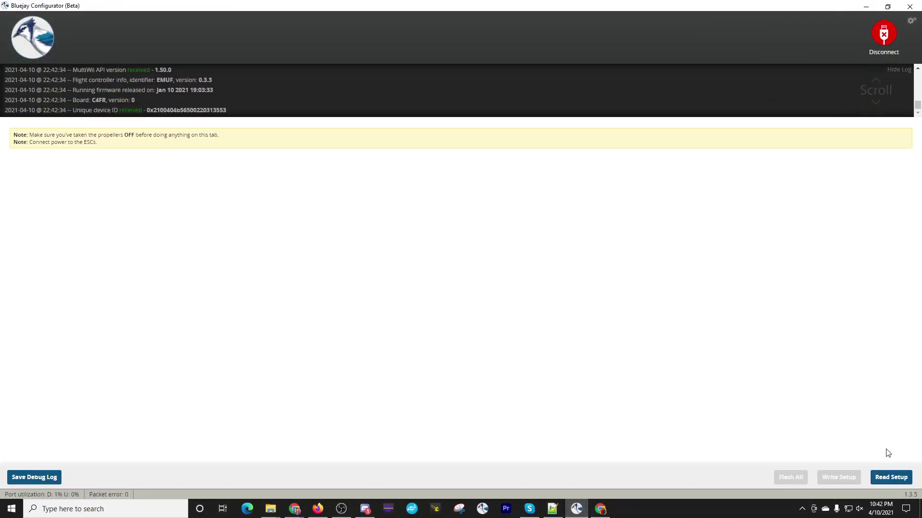
{"action": "left_click", "coordinate": [889, 477]}
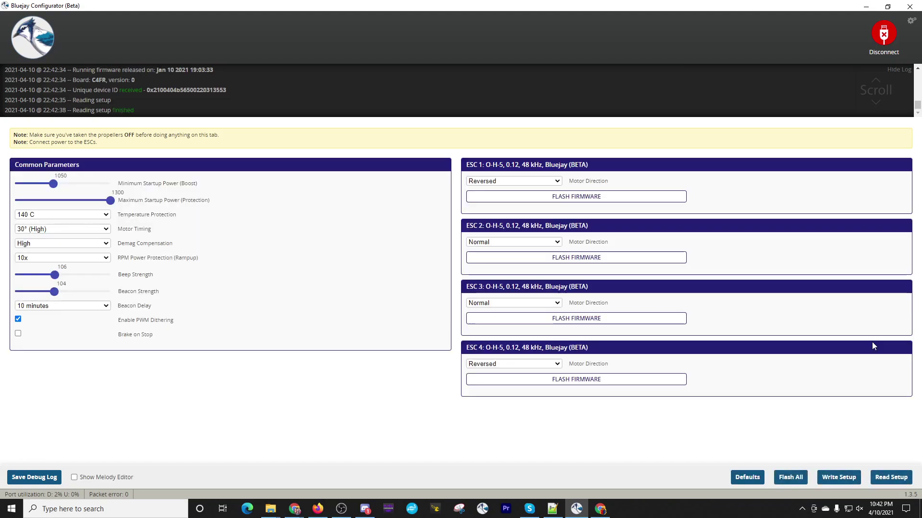
- Browse Flash All options (version 0.12-test2) without flashing, then show each ESC's melody editor
{"action": "left_click", "coordinate": [790, 478]}
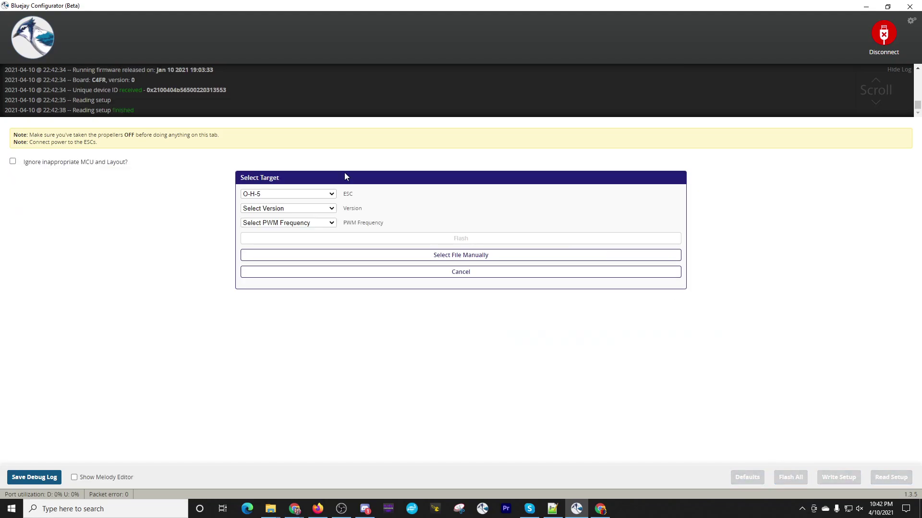
{"action": "left_click", "coordinate": [329, 209]}
{"action": "left_click", "coordinate": [309, 223]}
{"action": "left_click", "coordinate": [319, 222]}
{"action": "left_click", "coordinate": [442, 235]}
{"action": "left_click", "coordinate": [461, 275]}
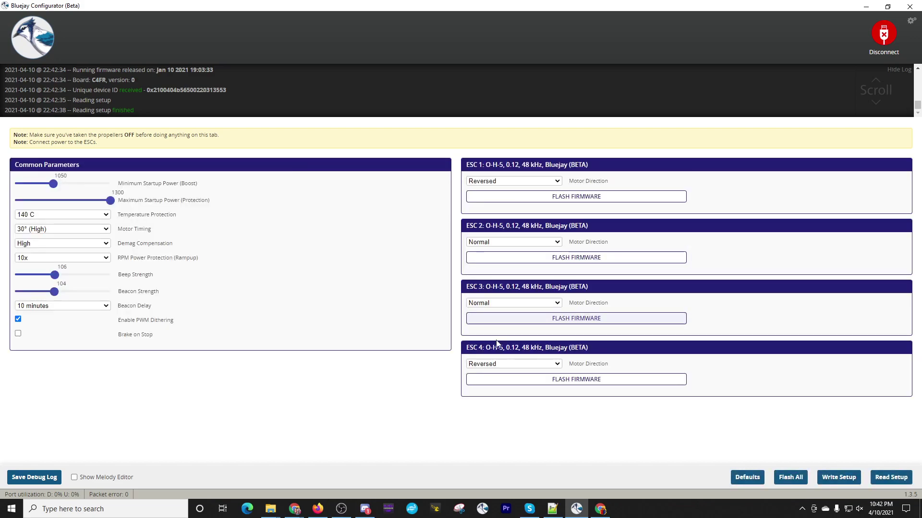
{"action": "left_click", "coordinate": [74, 478]}
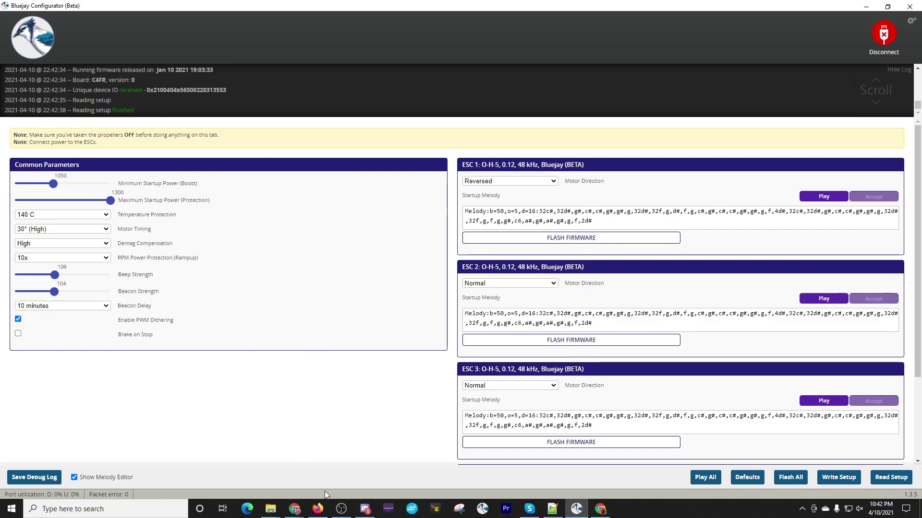
- Find Axel Foley - Axel Foley on EscTunes, play it, and copy its melody string
{"action": "left_click", "coordinate": [596, 512]}
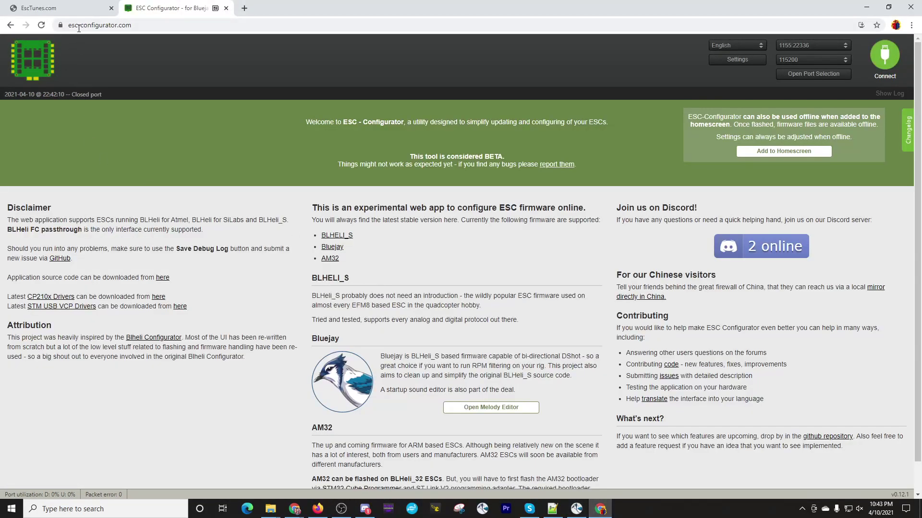
{"action": "left_click", "coordinate": [77, 12]}
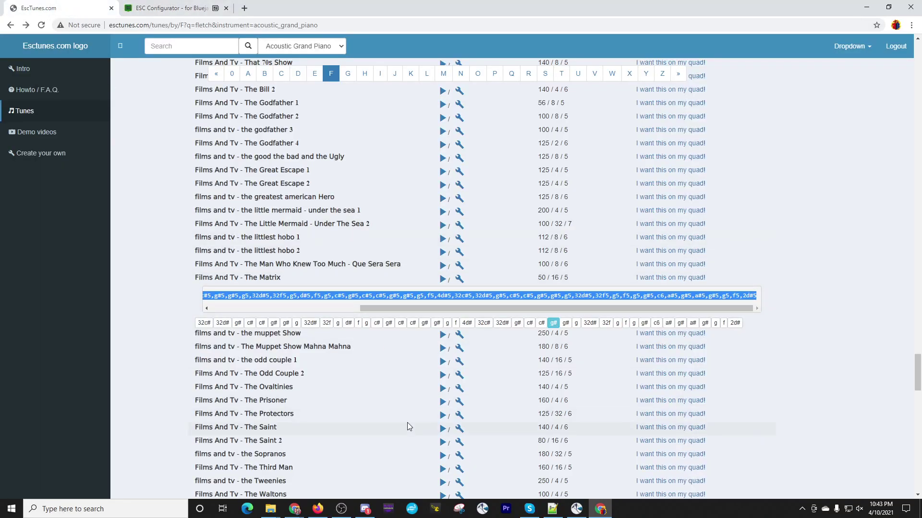
{"action": "scroll", "coordinate": [381, 351], "scroll_direction": "up", "scroll_amount": 20}
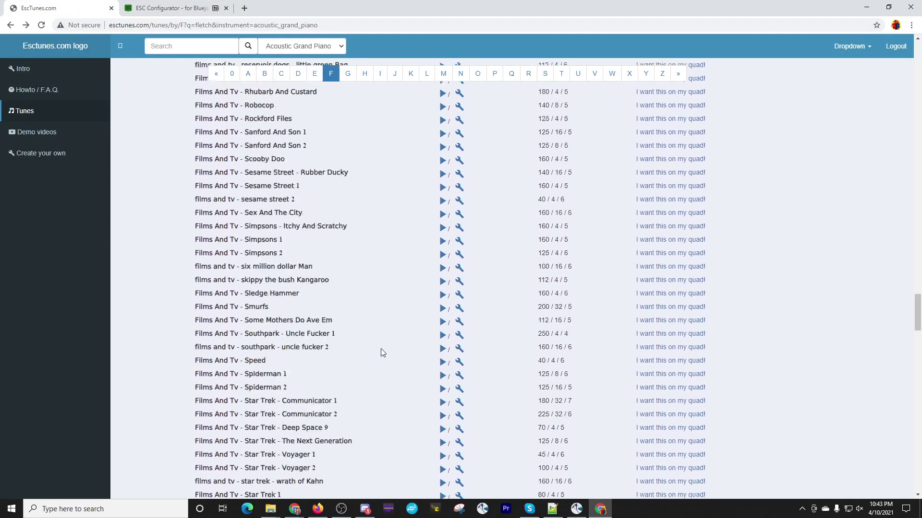
{"action": "scroll", "coordinate": [382, 352], "scroll_direction": "up", "scroll_amount": 20}
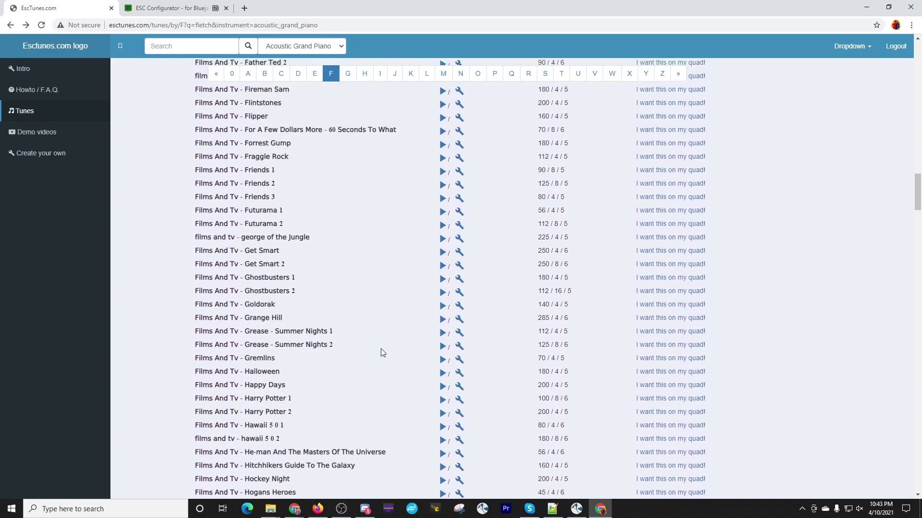
{"action": "scroll", "coordinate": [381, 353], "scroll_direction": "up", "scroll_amount": 1}
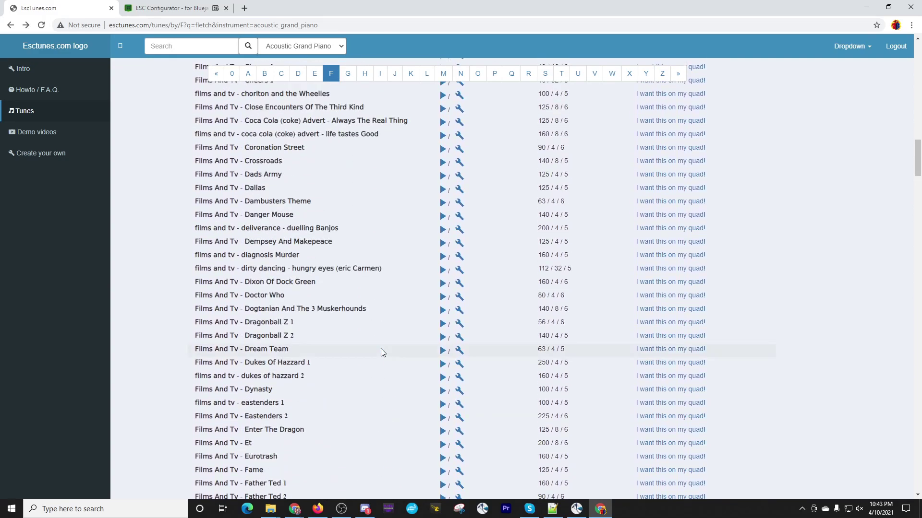
{"action": "scroll", "coordinate": [381, 353], "scroll_direction": "up", "scroll_amount": 13}
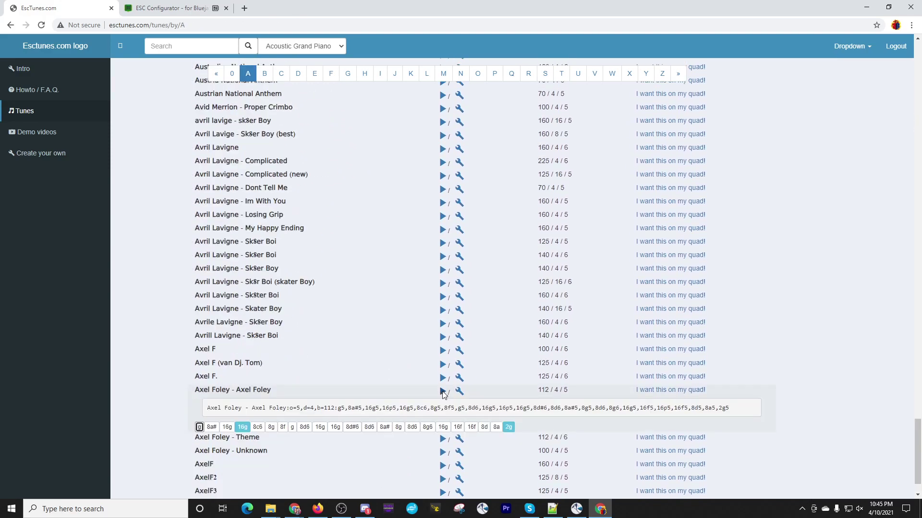
{"action": "left_click", "coordinate": [443, 391]}
{"action": "left_click_drag", "start_coordinate": [739, 411], "coordinate": [290, 408]}
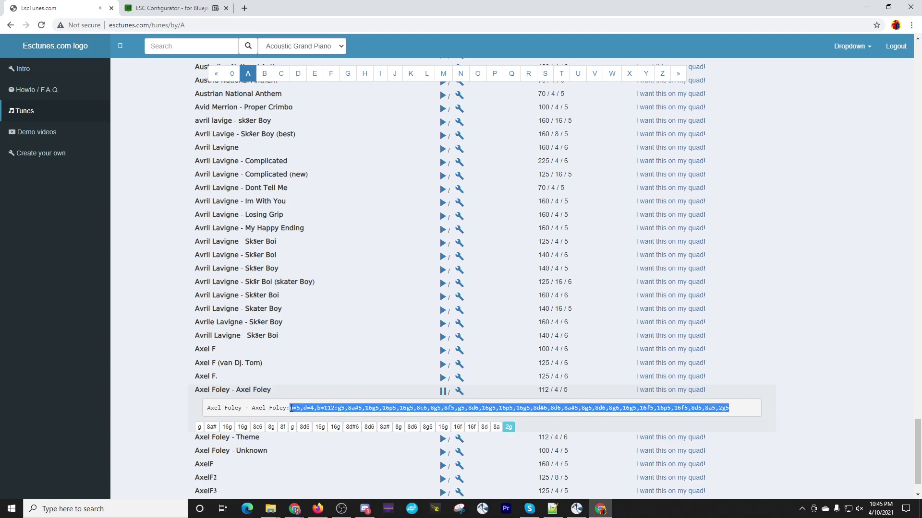
{"action": "right_click", "coordinate": [298, 409]}
{"action": "left_click", "coordinate": [315, 417]}
- Paste and accept the Axel Foley tune as the startup melody for ESC 1 and ESC 2
{"action": "left_click", "coordinate": [576, 508]}
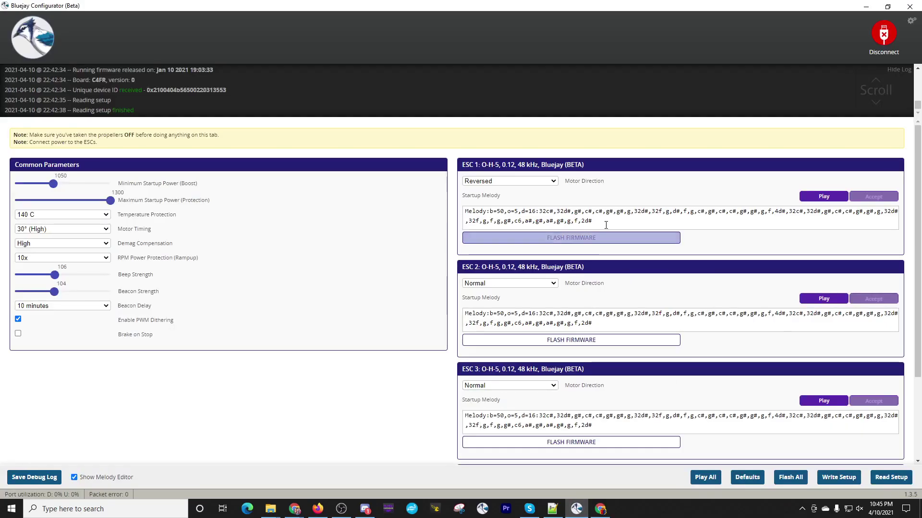
{"action": "left_click_drag", "start_coordinate": [593, 222], "coordinate": [492, 214]}
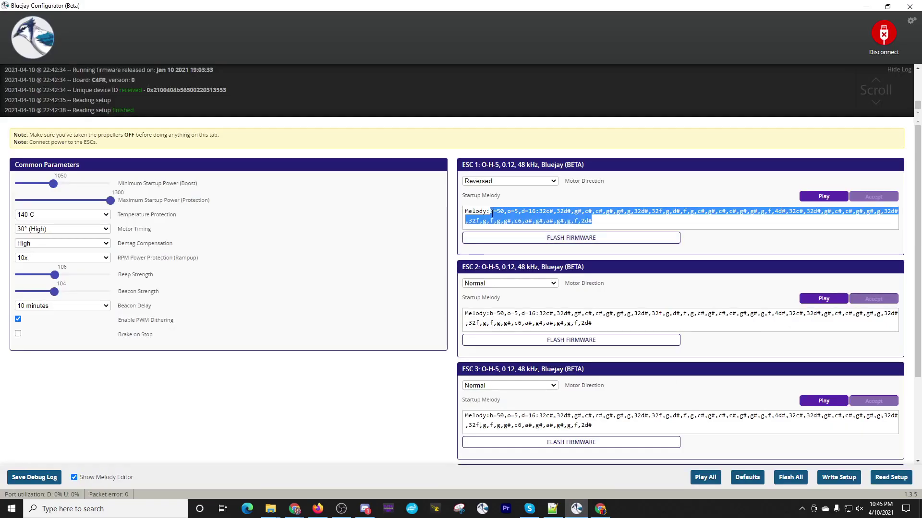
{"action": "key", "text": "ctrl+v"}
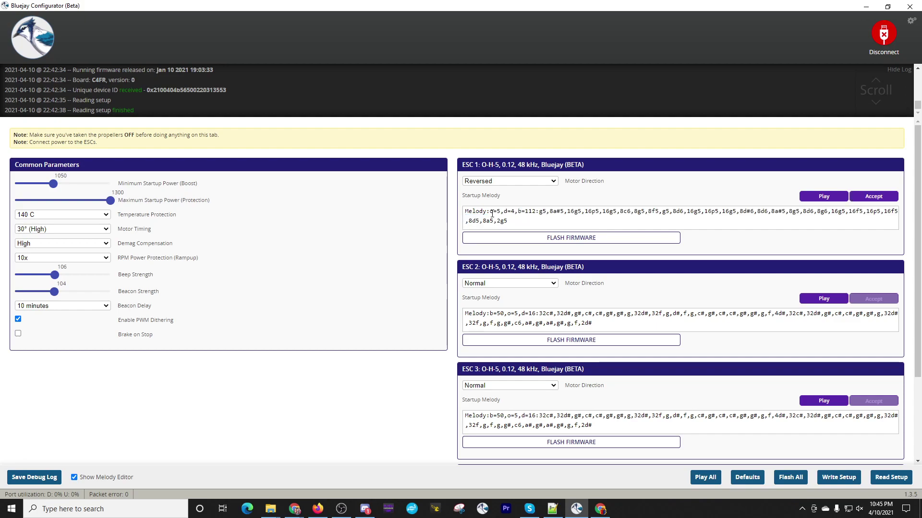
{"action": "left_click", "coordinate": [873, 196]}
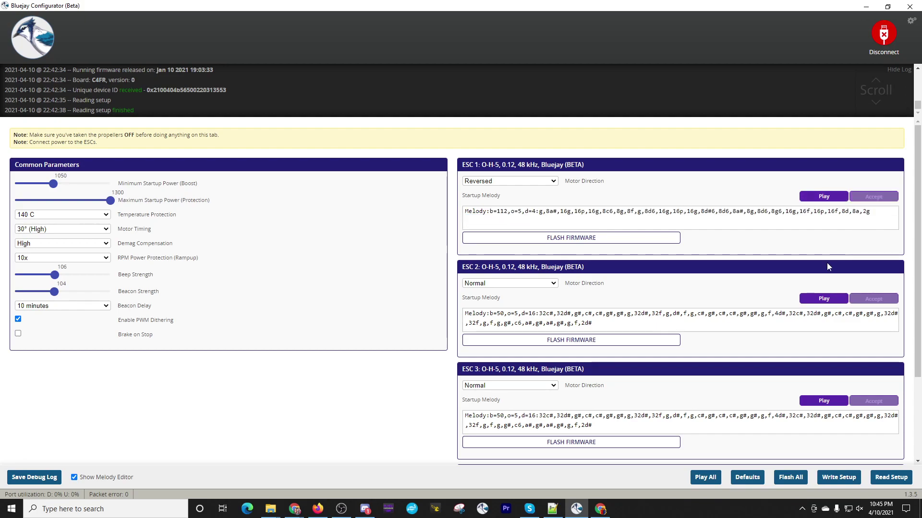
{"action": "left_click_drag", "start_coordinate": [596, 323], "coordinate": [491, 314]}
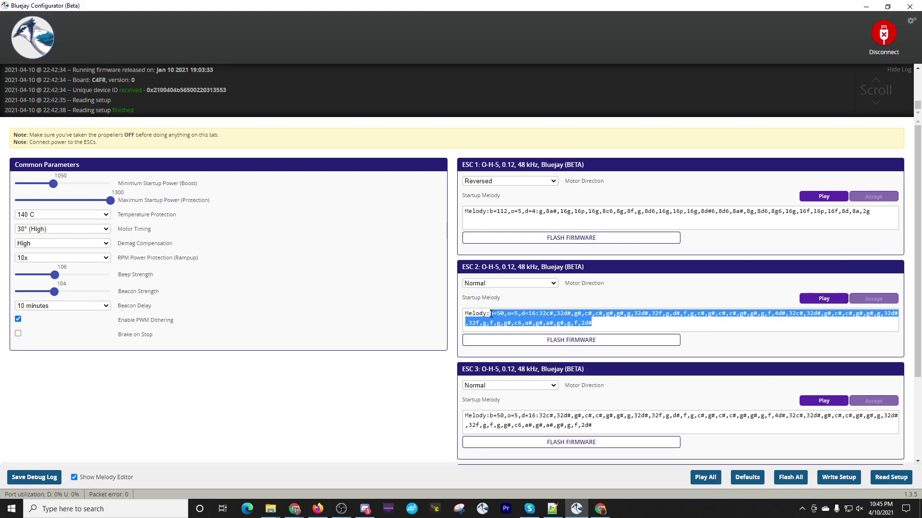
{"action": "key", "text": "ctrl+v"}
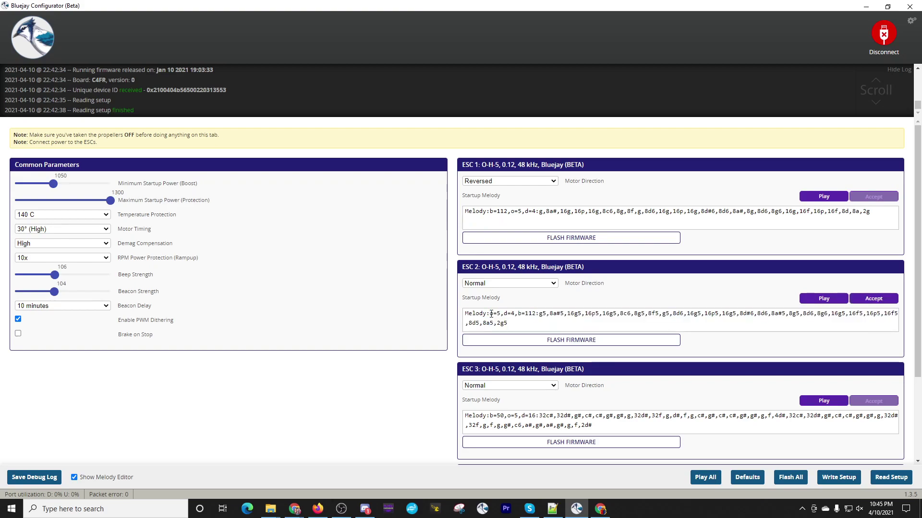
{"action": "left_click", "coordinate": [865, 299]}
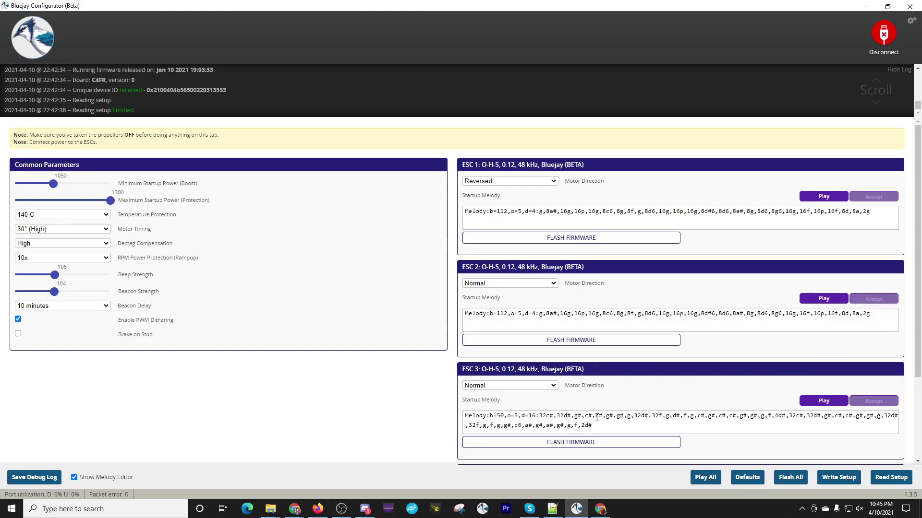
- Give ESC 3 and ESC 4 the Axel Foley melody, write the setup, and disconnect
{"action": "left_click_drag", "start_coordinate": [599, 429], "coordinate": [490, 417]}
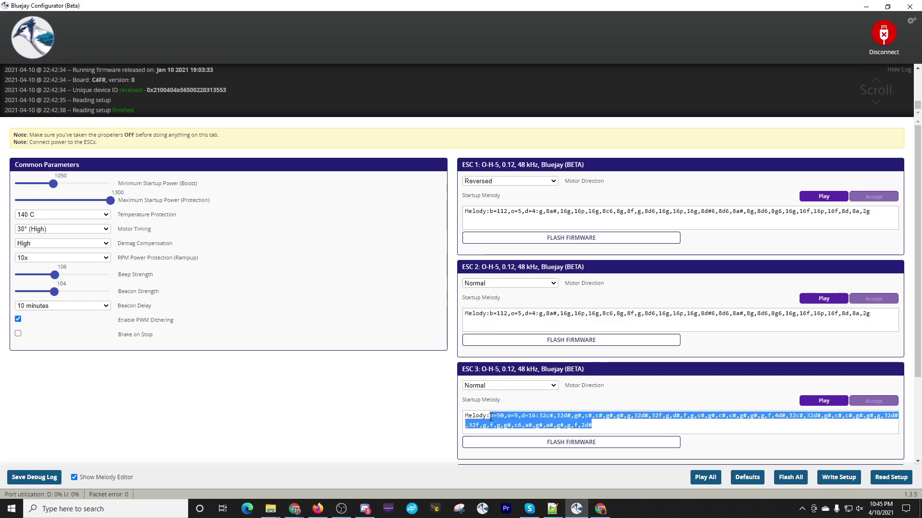
{"action": "key", "text": "ctrl+v"}
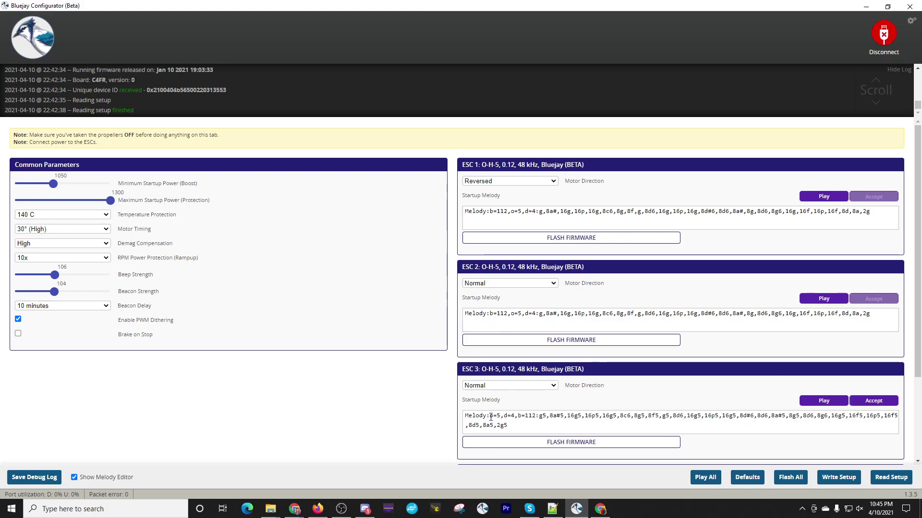
{"action": "left_click", "coordinate": [872, 400]}
{"action": "scroll", "coordinate": [805, 368], "scroll_direction": "down", "scroll_amount": 1}
{"action": "scroll", "coordinate": [805, 368], "scroll_direction": "down", "scroll_amount": 2}
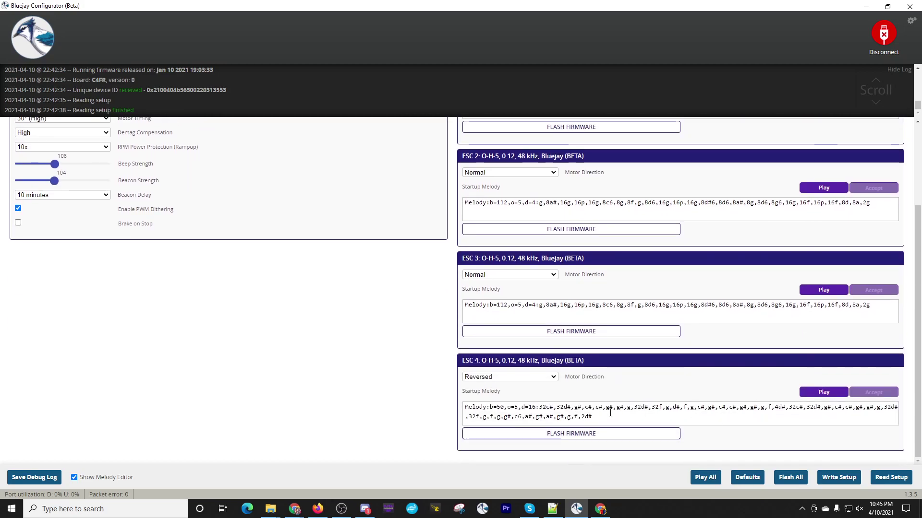
{"action": "left_click_drag", "start_coordinate": [490, 407], "coordinate": [610, 421]}
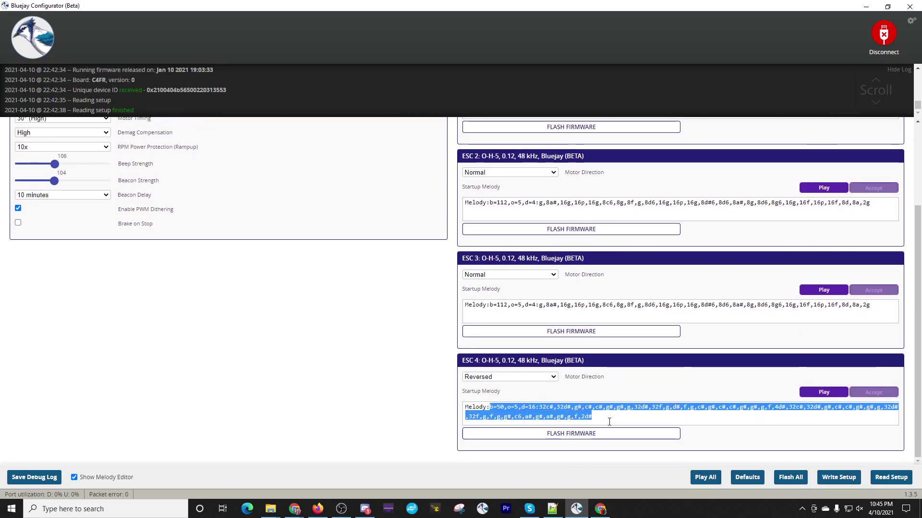
{"action": "key", "text": "ctrl+v"}
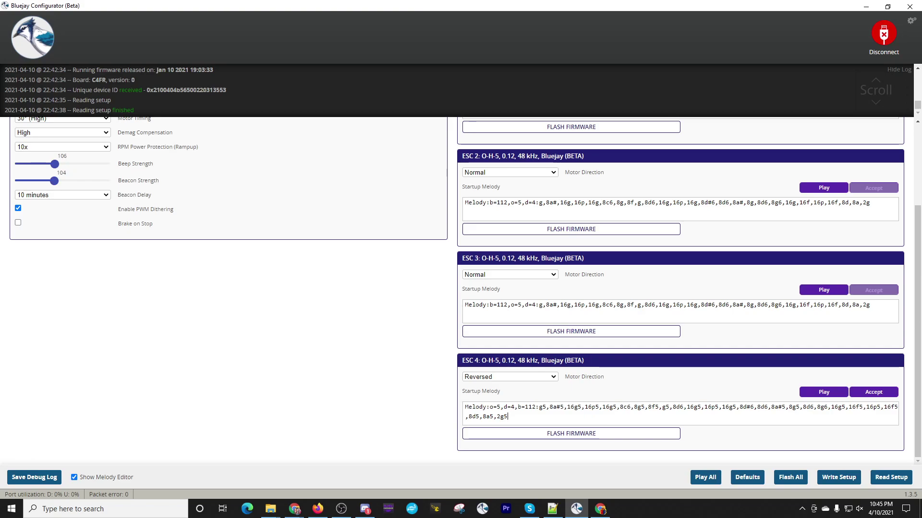
{"action": "left_click", "coordinate": [873, 392]}
{"action": "left_click", "coordinate": [838, 475]}
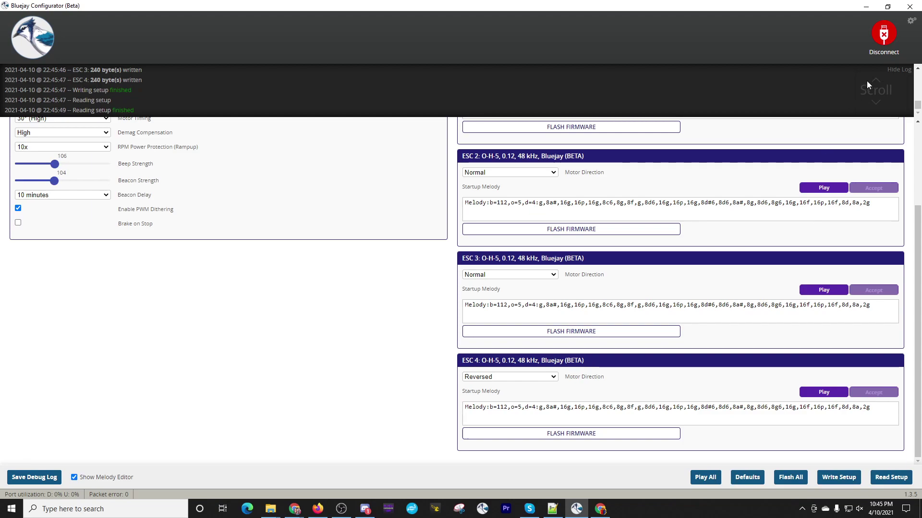
{"action": "left_click", "coordinate": [885, 36]}
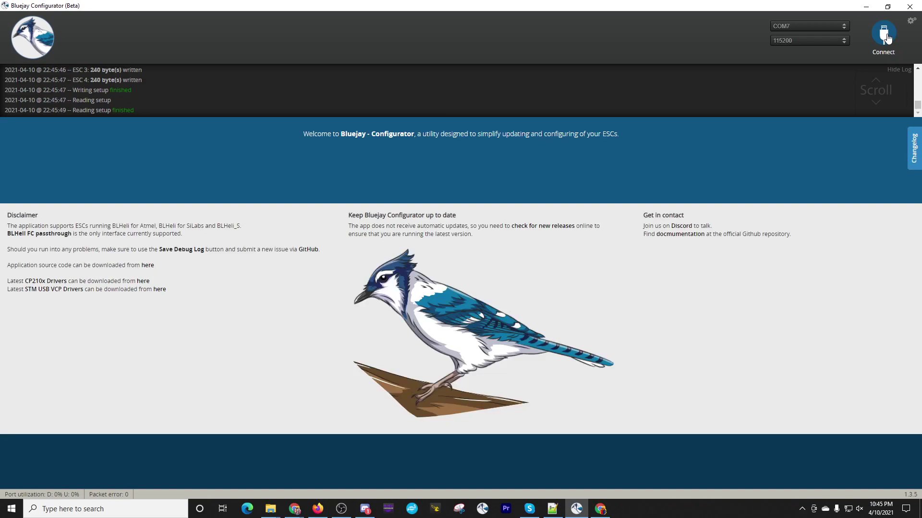